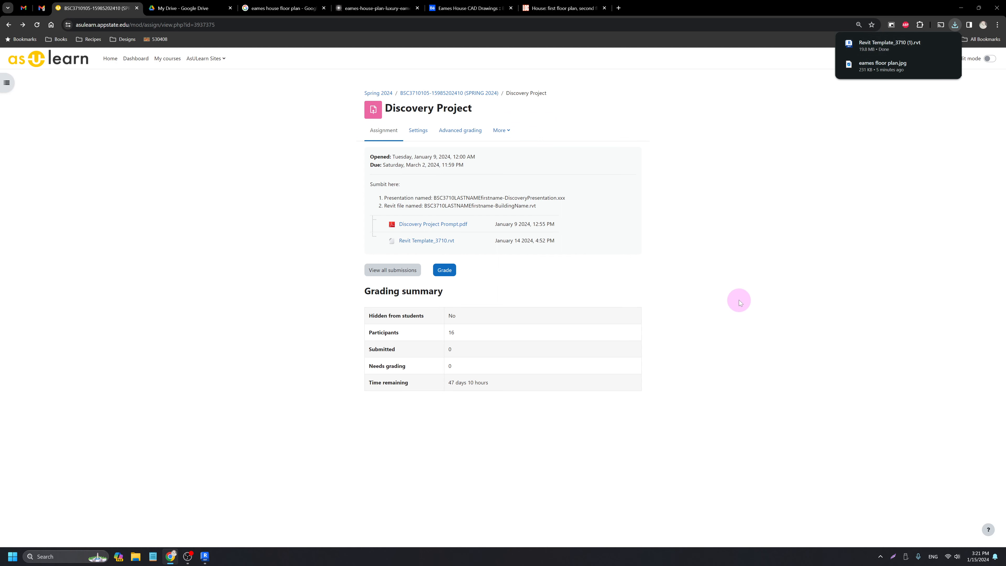
Bring the Autodesk Revit 2024 home screen to the front from the taskbar.
left_click(205, 557)
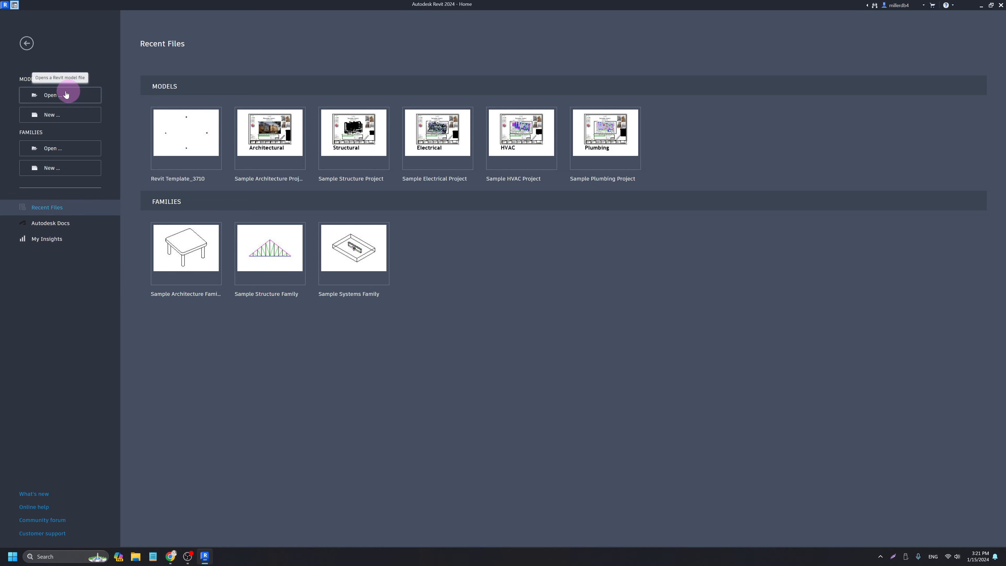
Open Revit Template_3710 from the Downloads folder and recentre its FIRST FLOOR plan.
left_click(56, 97)
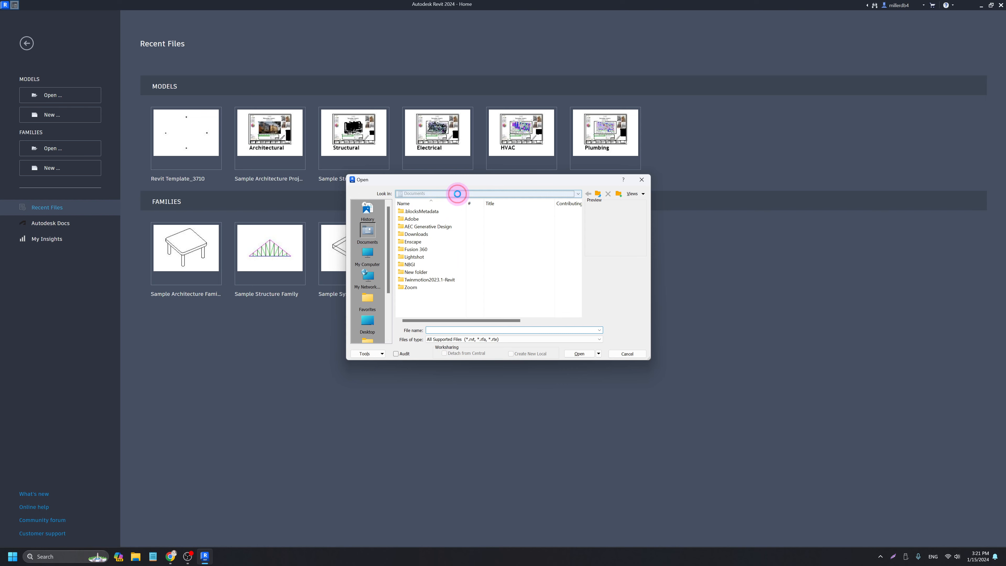
left_click(456, 194)
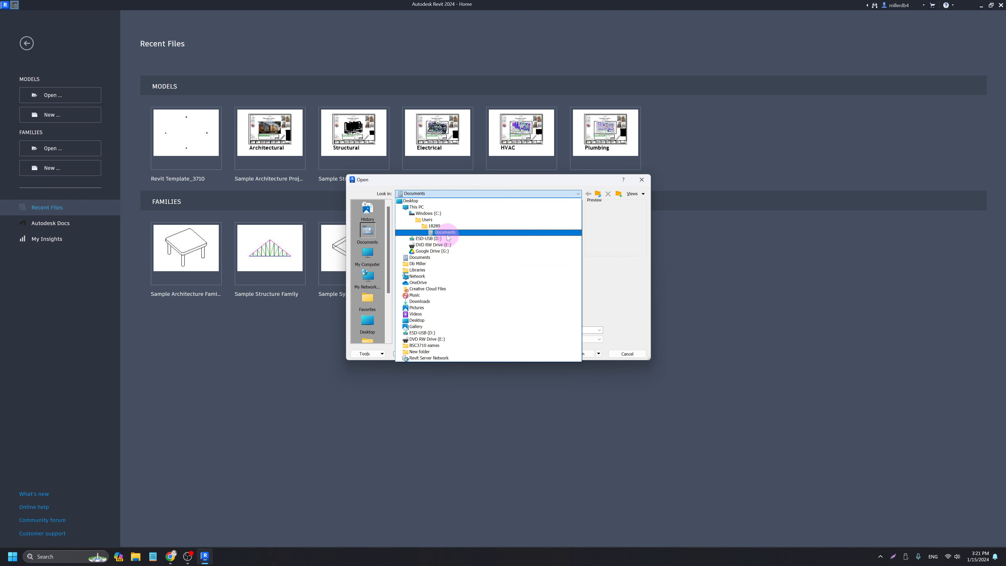
left_click(435, 301)
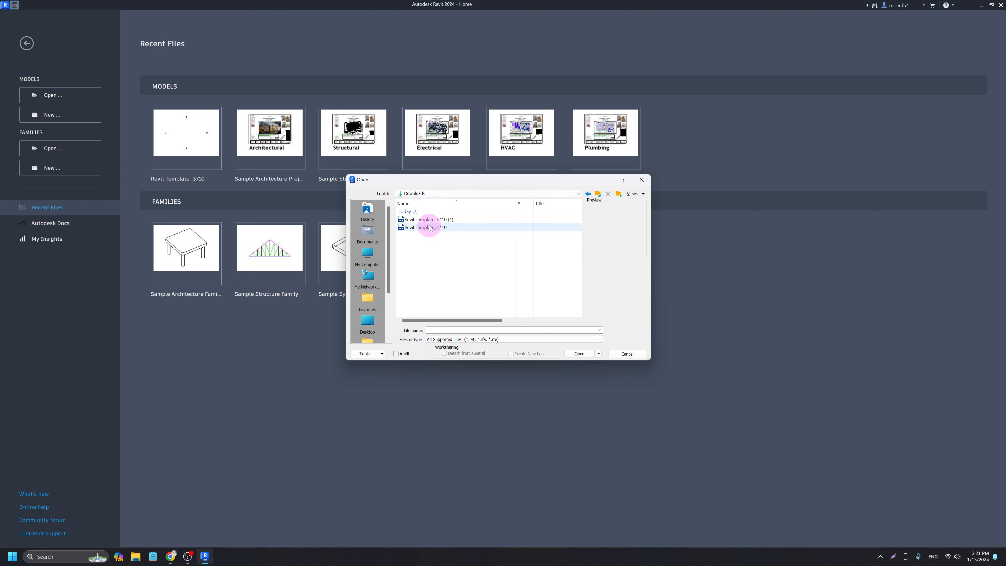
left_click(440, 228)
left_click(580, 353)
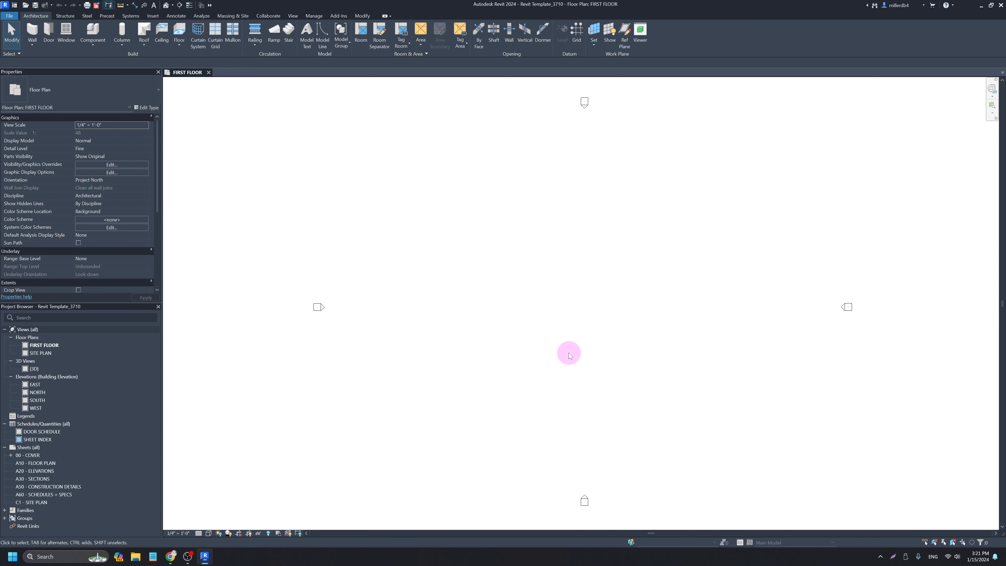
middle_click_drag(568, 340, 540, 340)
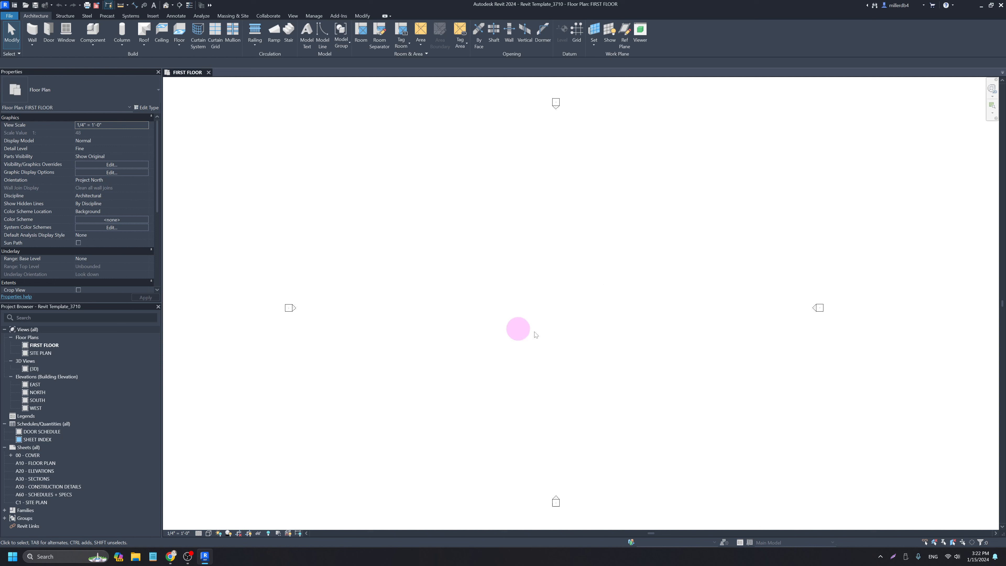
Save the project as a new file, browsing to the Desktop\BSC3710 eames folder.
left_click(9, 17)
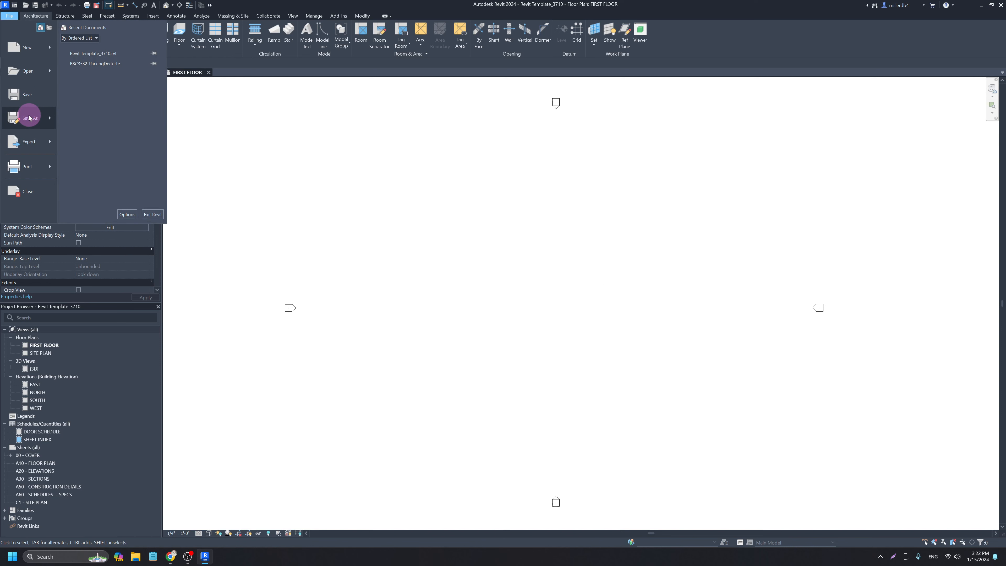
mouse_move(28, 118)
left_click(102, 85)
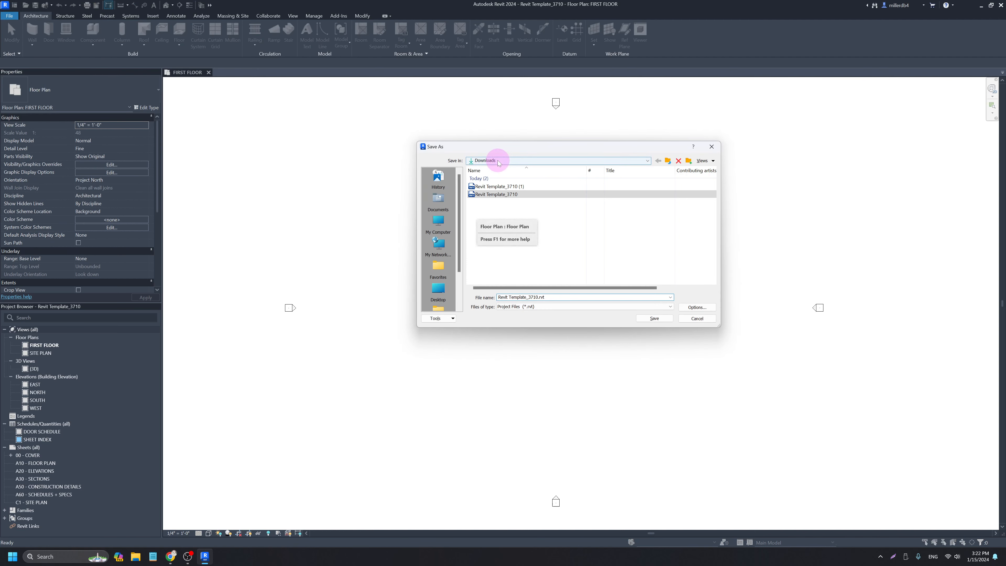
left_click(499, 160)
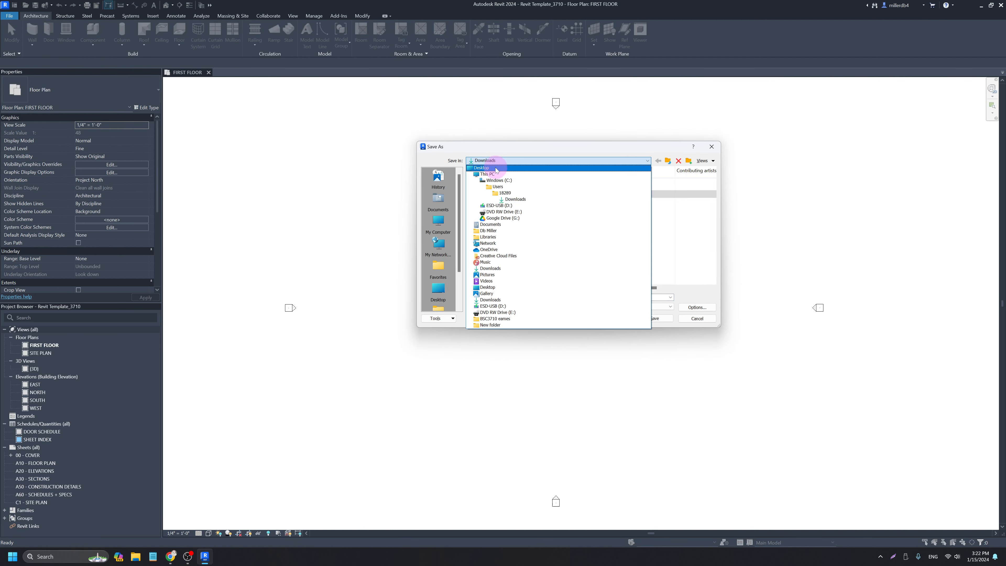
left_click(495, 169)
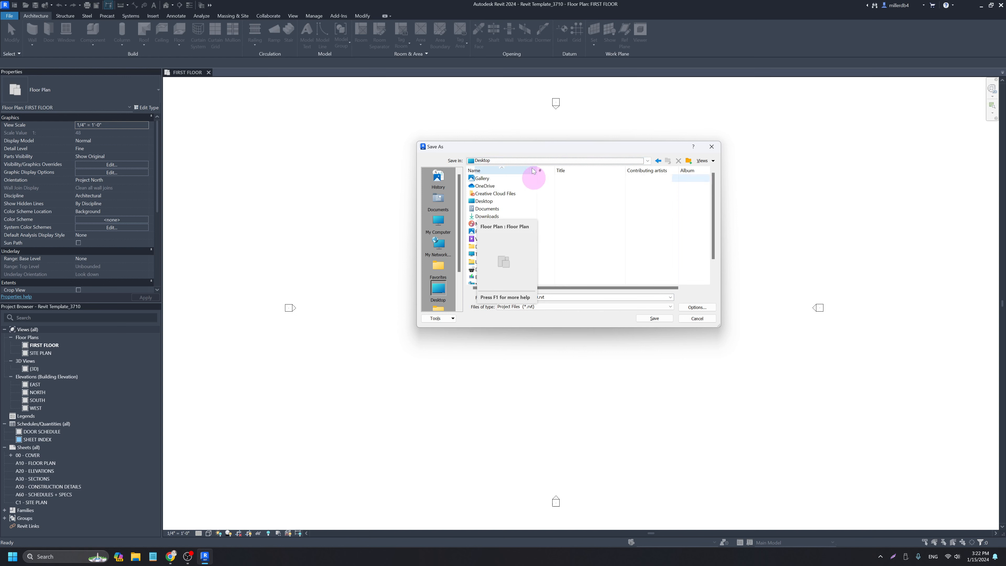
left_click_drag(530, 149, 696, 166)
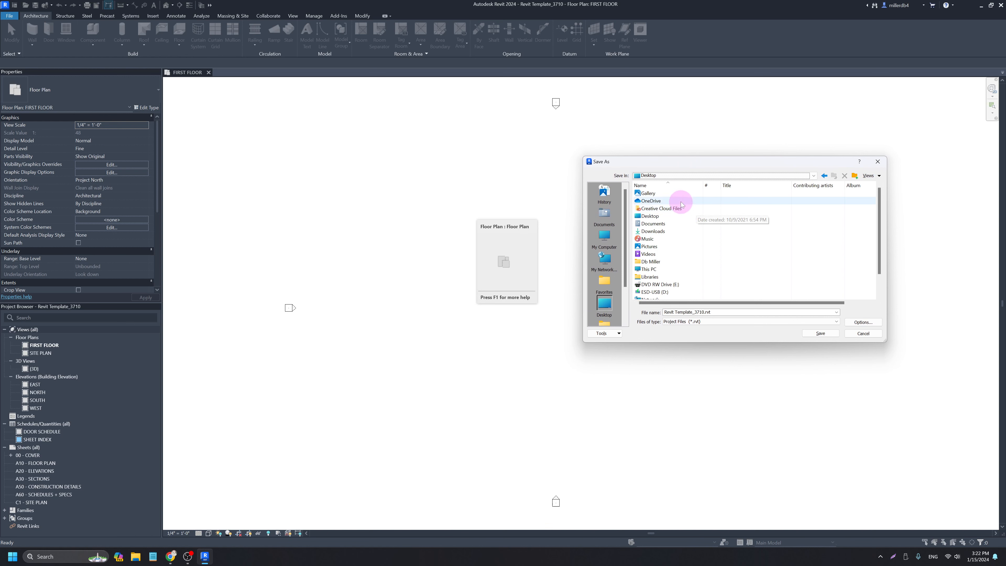
scroll(676, 232, "down", 1)
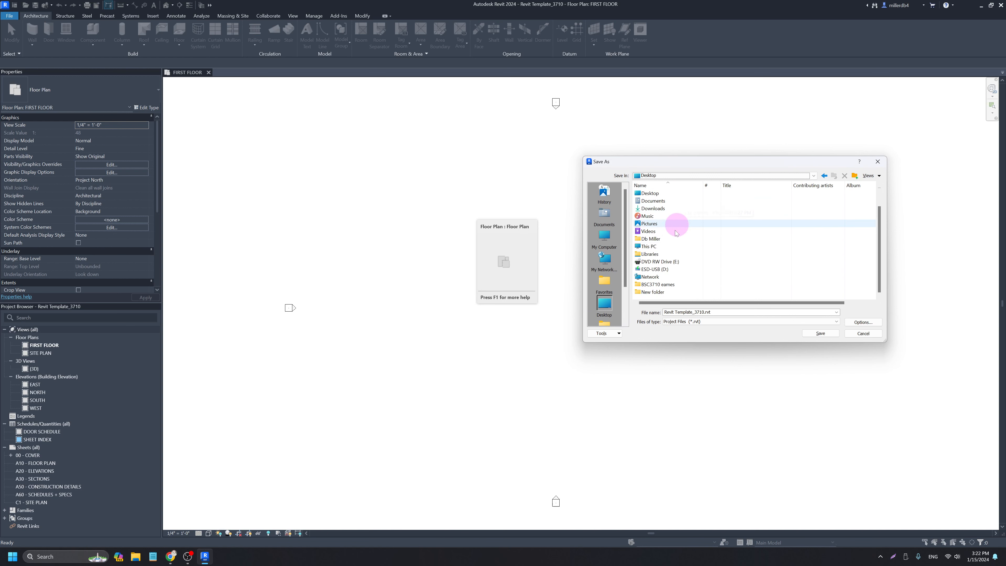
double_click(656, 285)
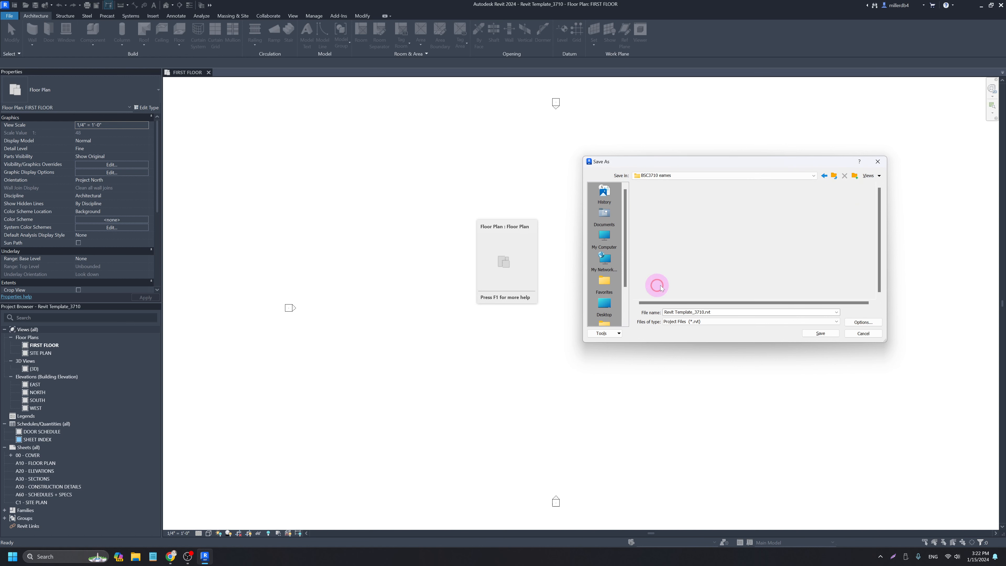
Name the file BSC3710 followed by the student's surname and save it.
left_click(720, 303)
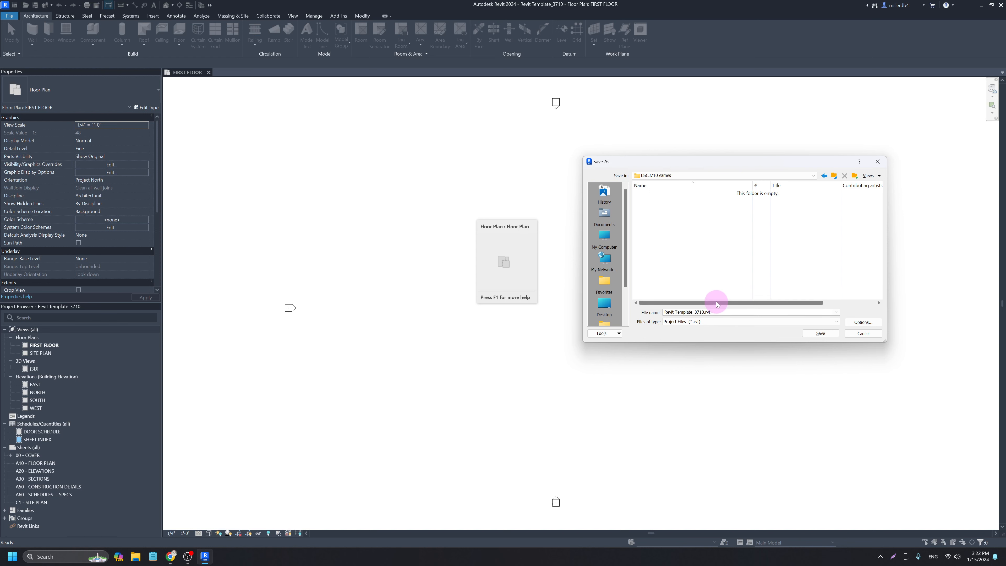
key("BackSpace")
type("BSC3710")
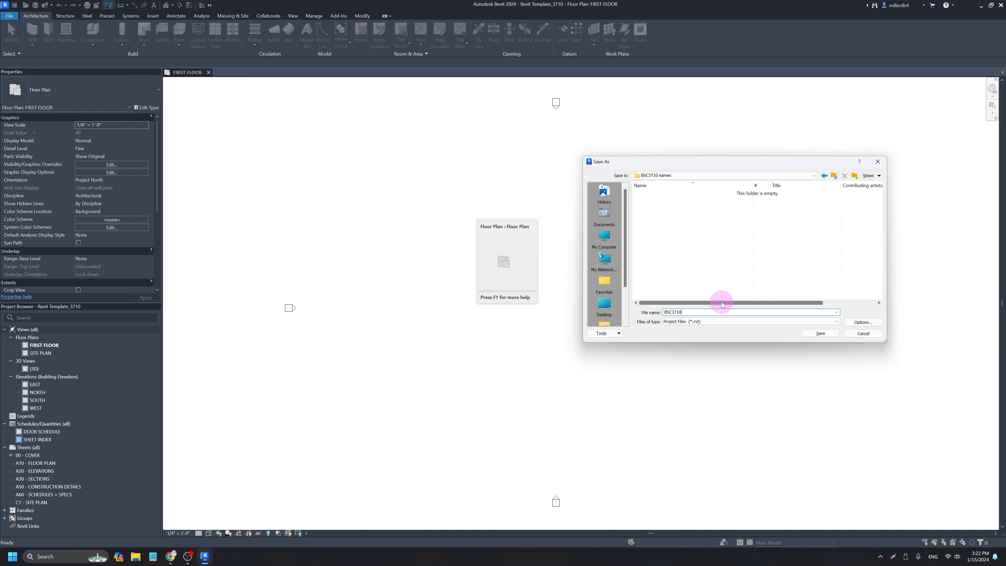
key("Return")
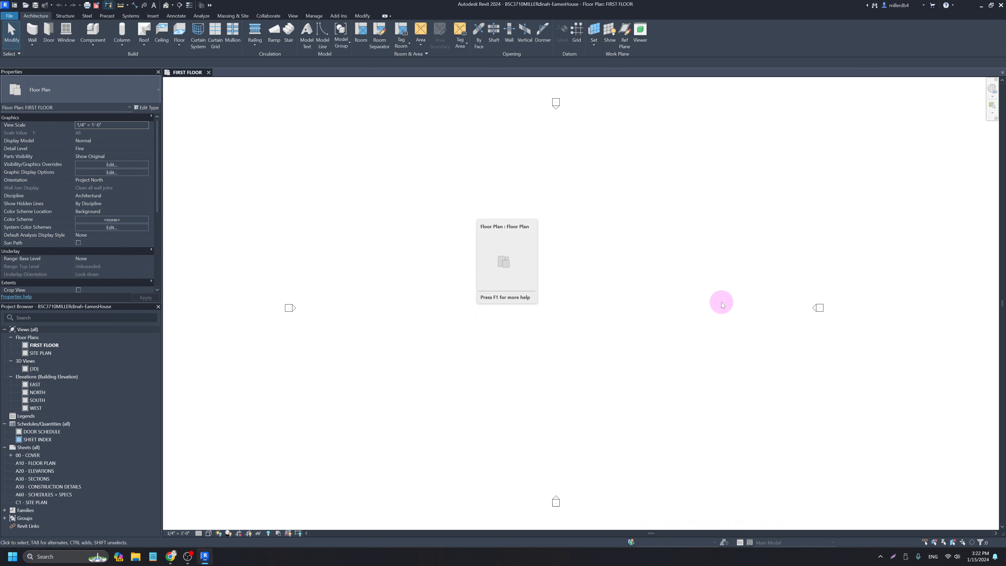
Start the Wall tool with the Curtain Wall – Border Mullions type selected.
scroll(602, 306, "down", 4)
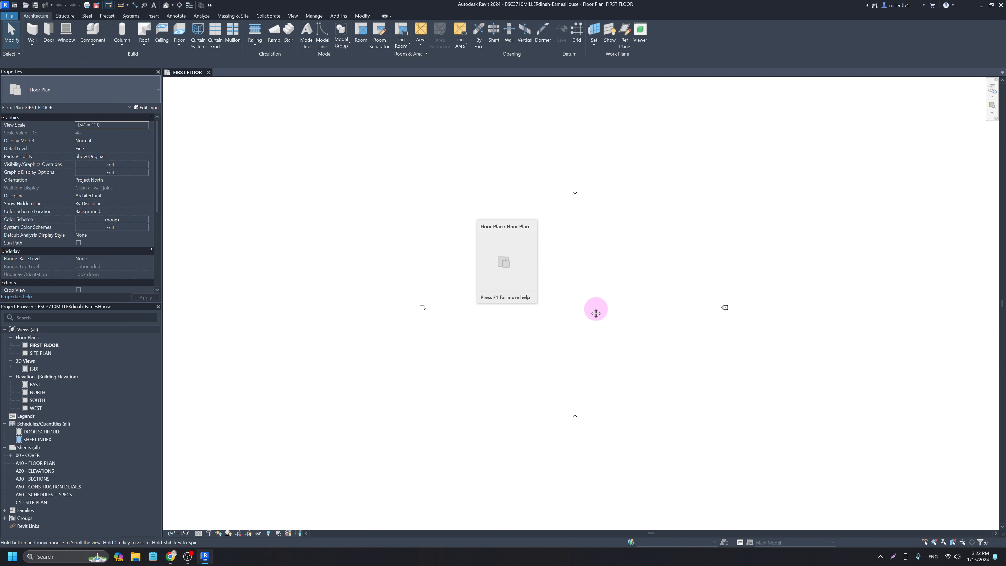
middle_click_drag(597, 314, 537, 309)
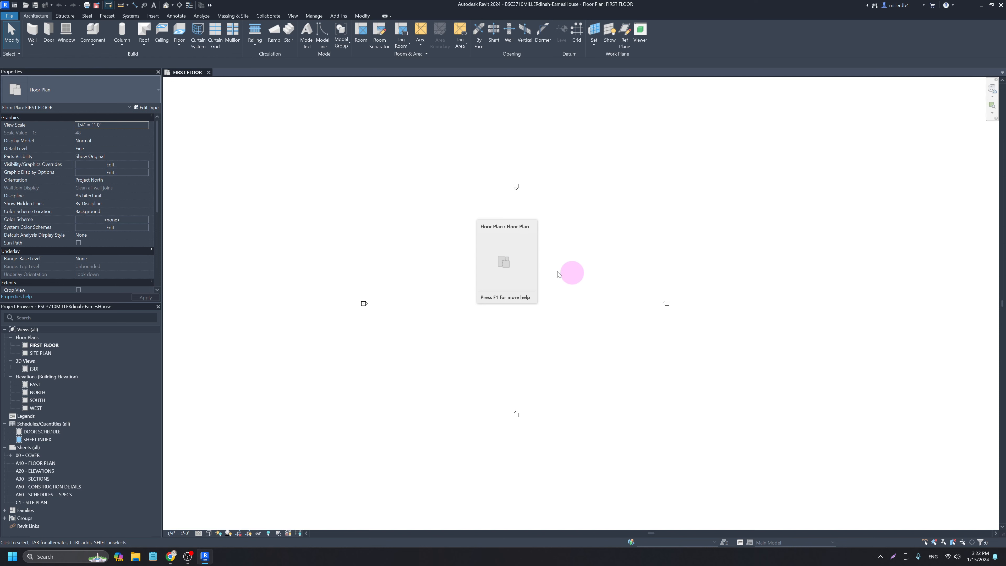
scroll(406, 254, "down", 3)
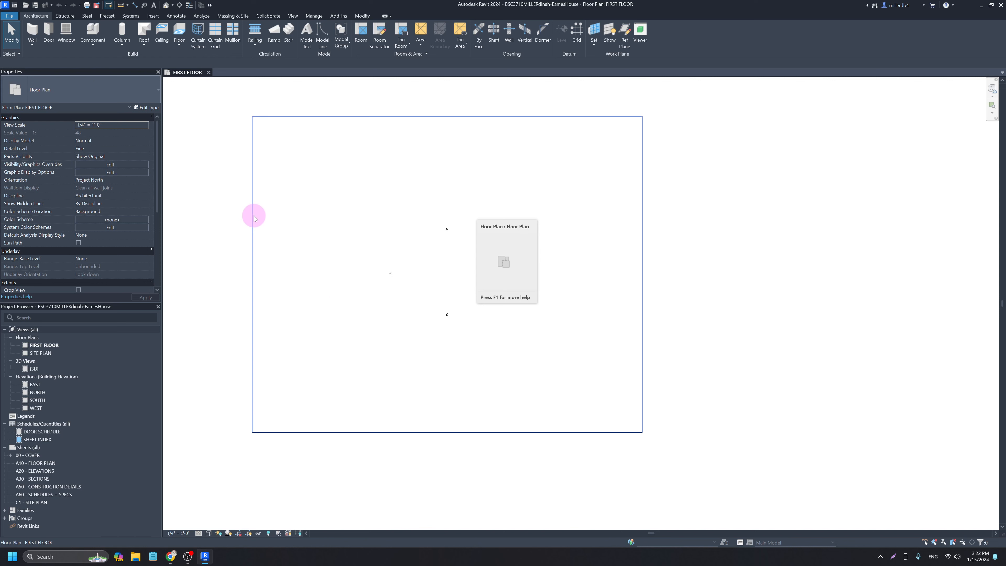
scroll(419, 274, "up", 3)
middle_click_drag(454, 295, 512, 289)
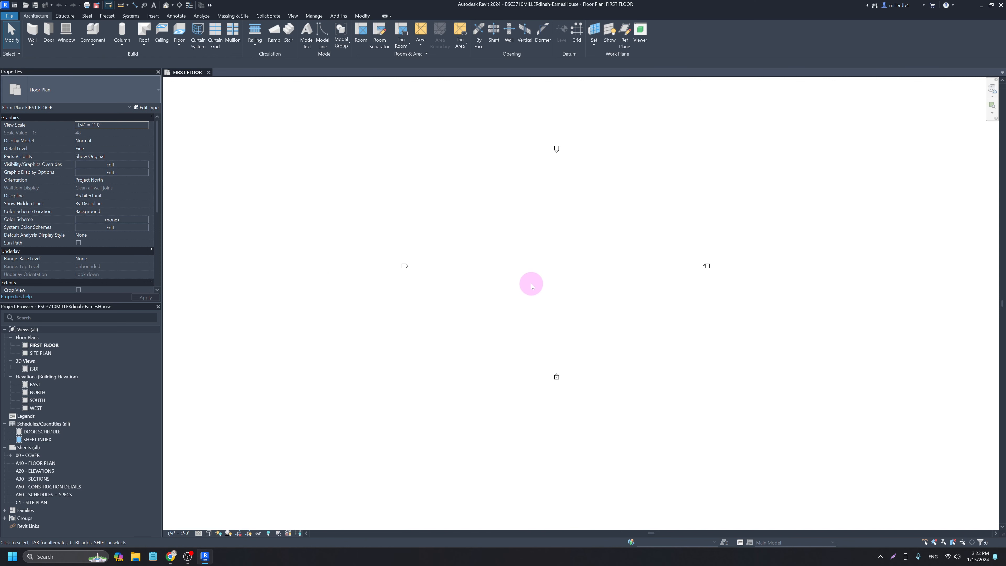
left_click(33, 31)
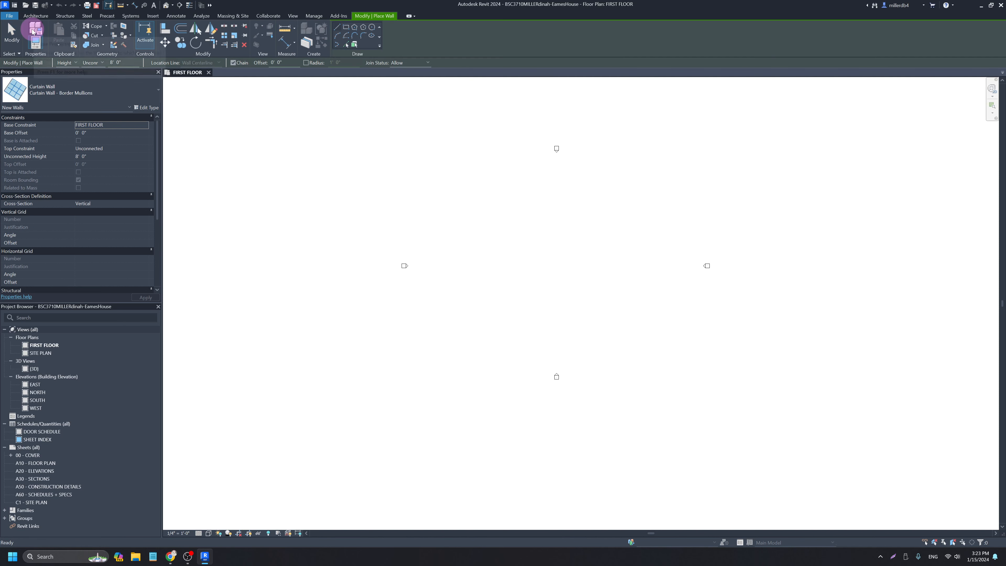
left_click(79, 98)
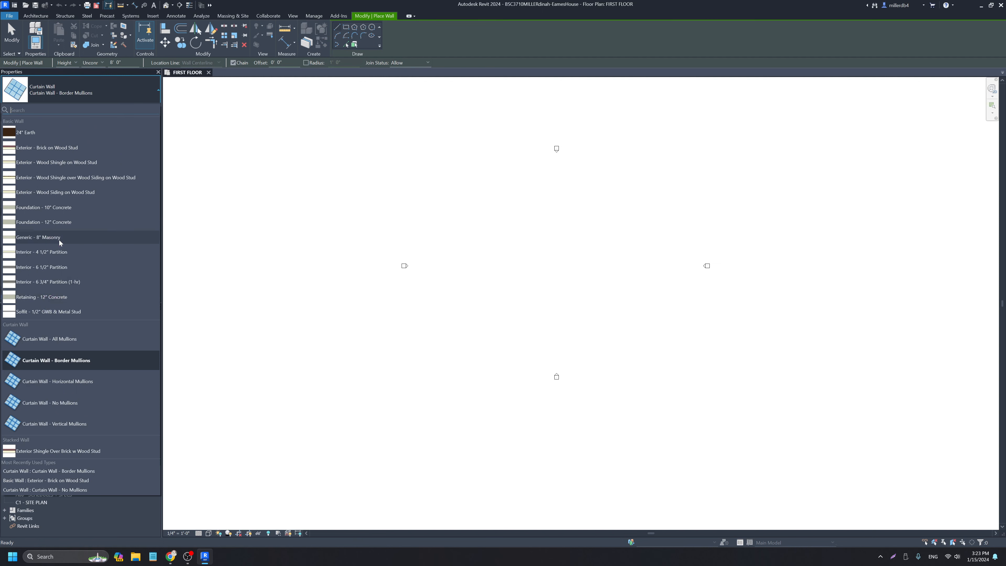
mouse_move(59, 240)
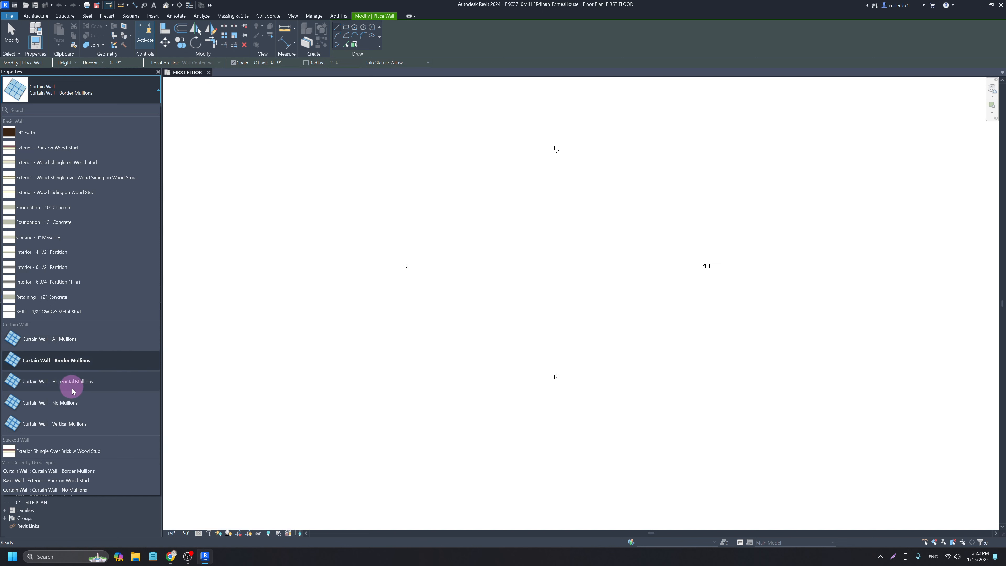
left_click(274, 364)
Cancel the trial wall start point and switch to the project's 3D view.
left_click(274, 362)
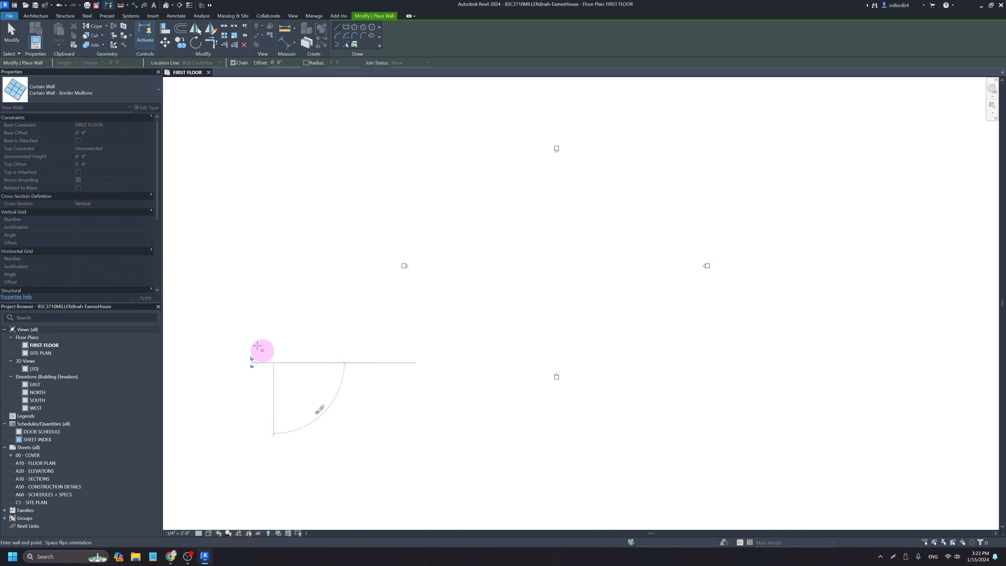
key("Escape")
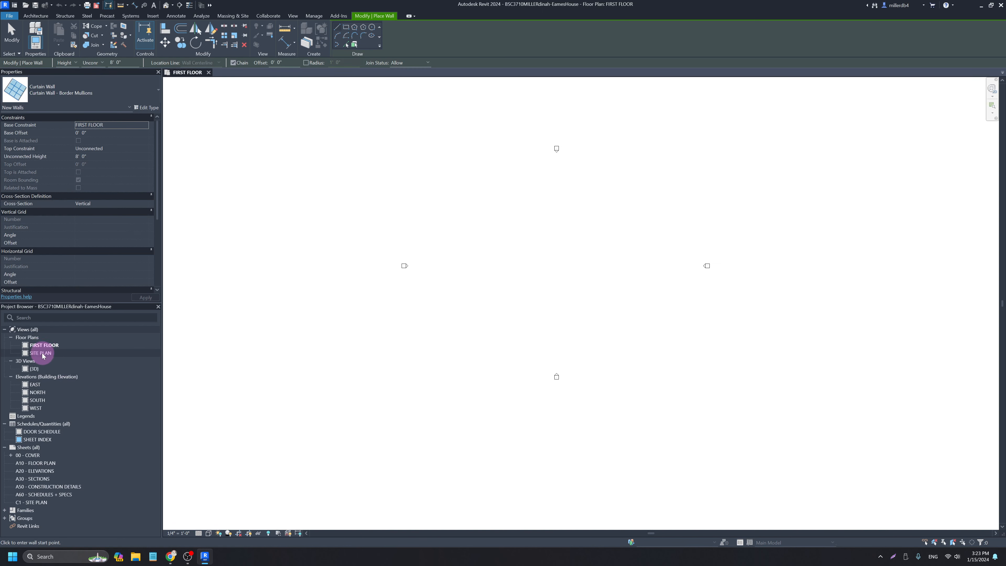
left_click(167, 6)
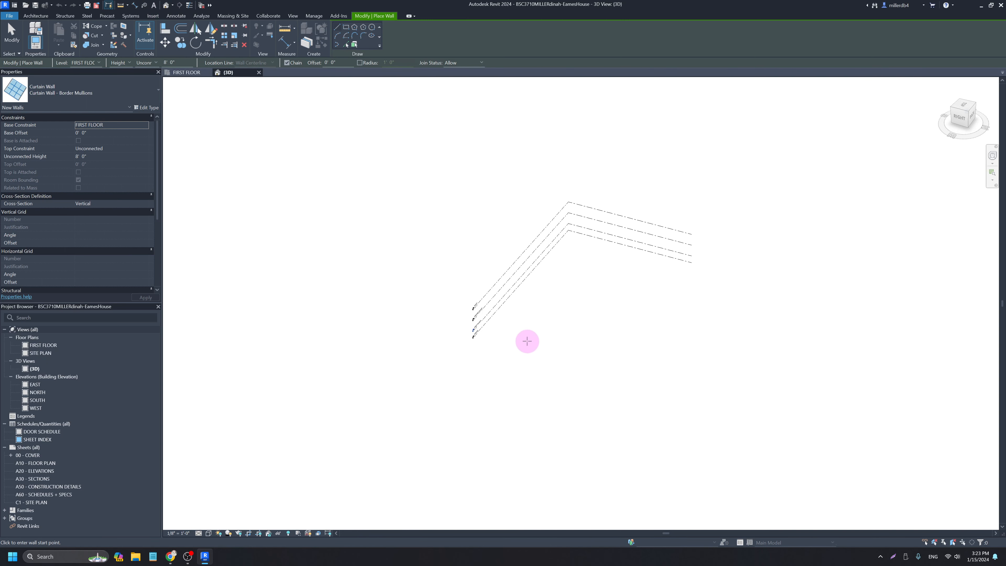
Orbit the 3D view of the four levels, exit wall placement, and go to the View ribbon.
middle_click_drag(527, 342, 396, 353, "shift")
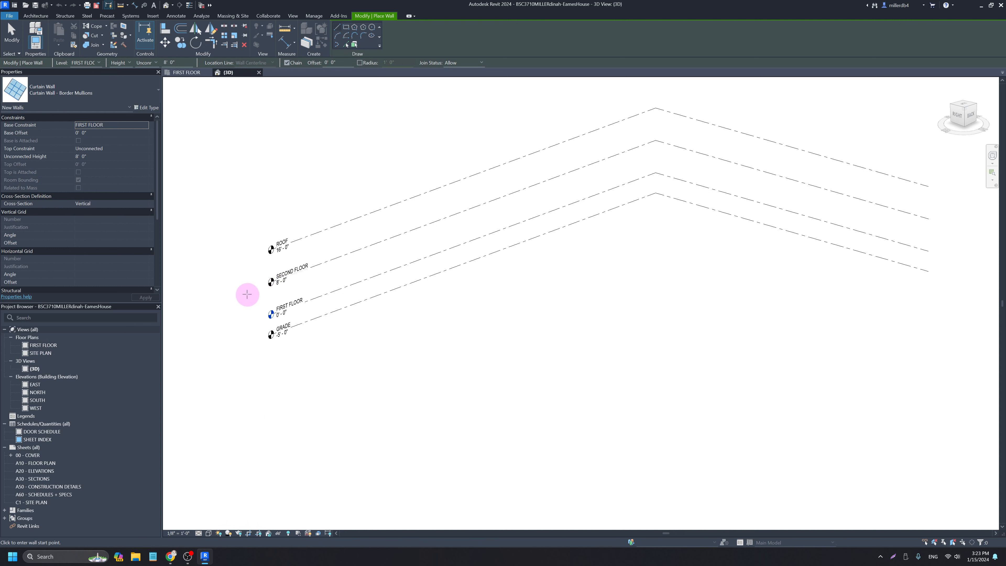
key("Escape")
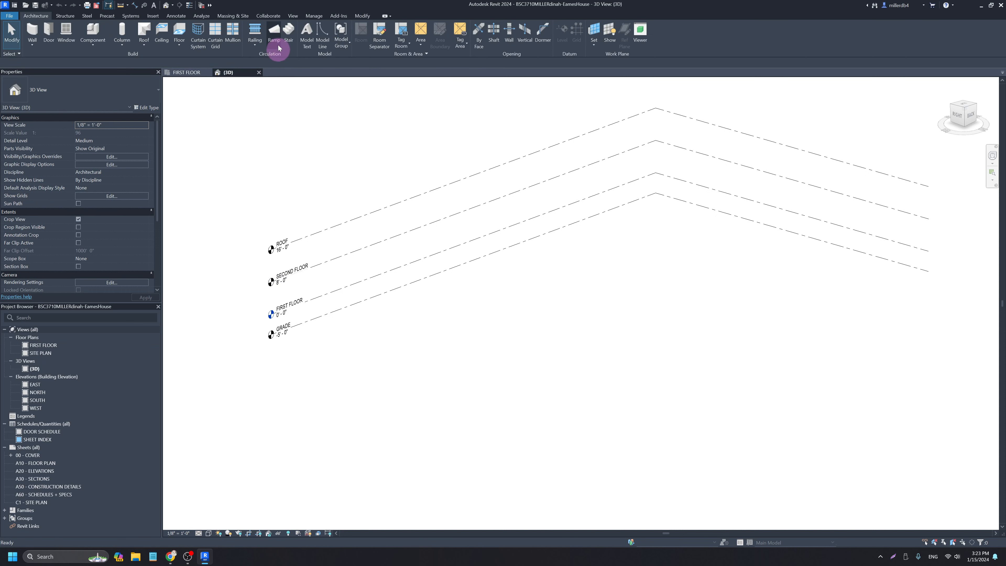
left_click(293, 16)
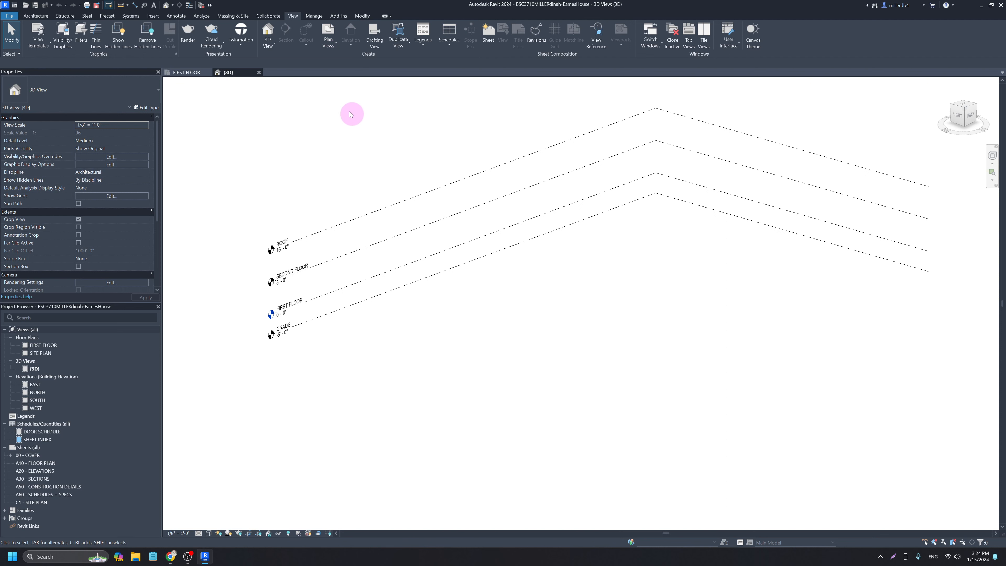
Create a new floor plan view for the SECOND FLOOR level.
left_click(334, 44)
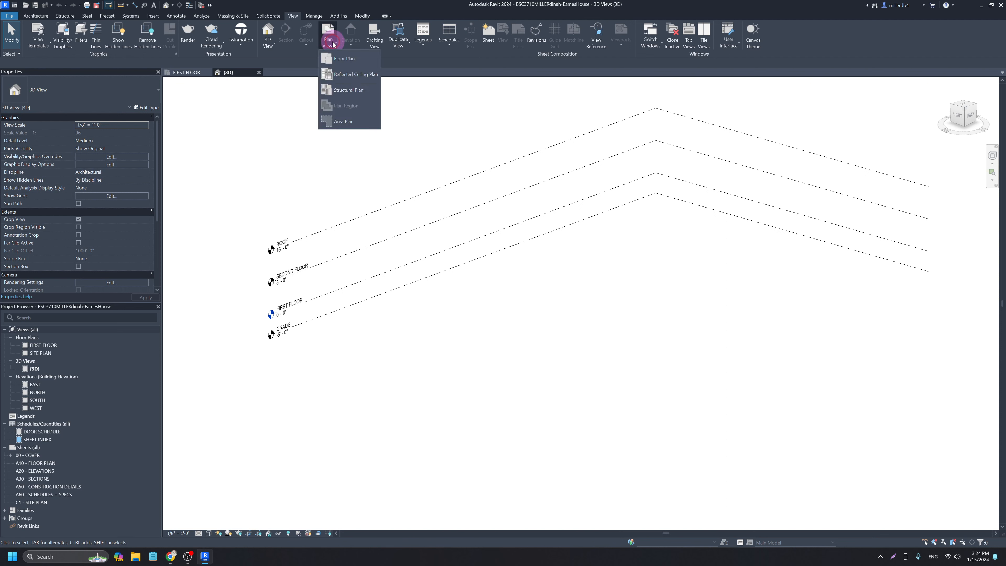
left_click(340, 58)
left_click(466, 255)
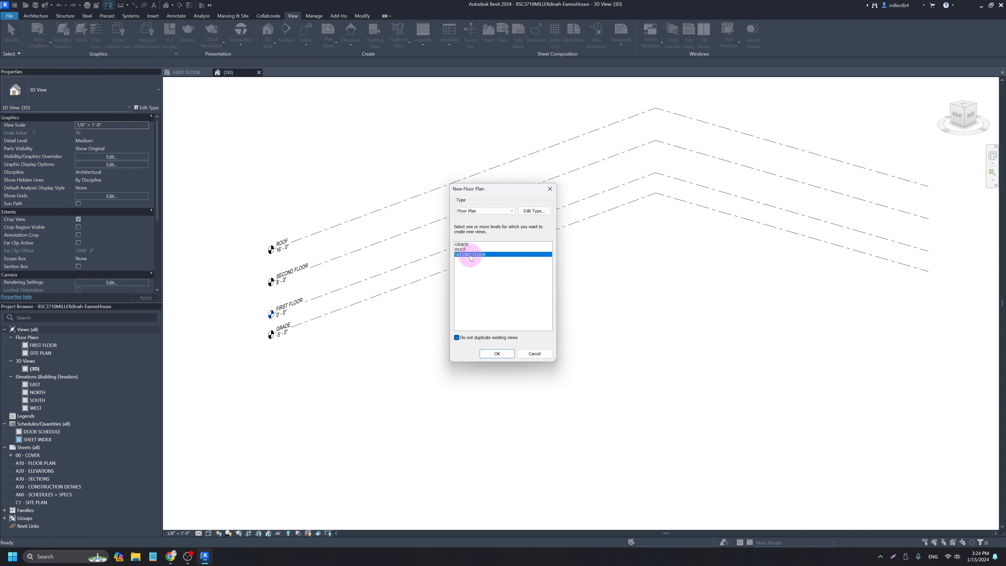
left_click(495, 353)
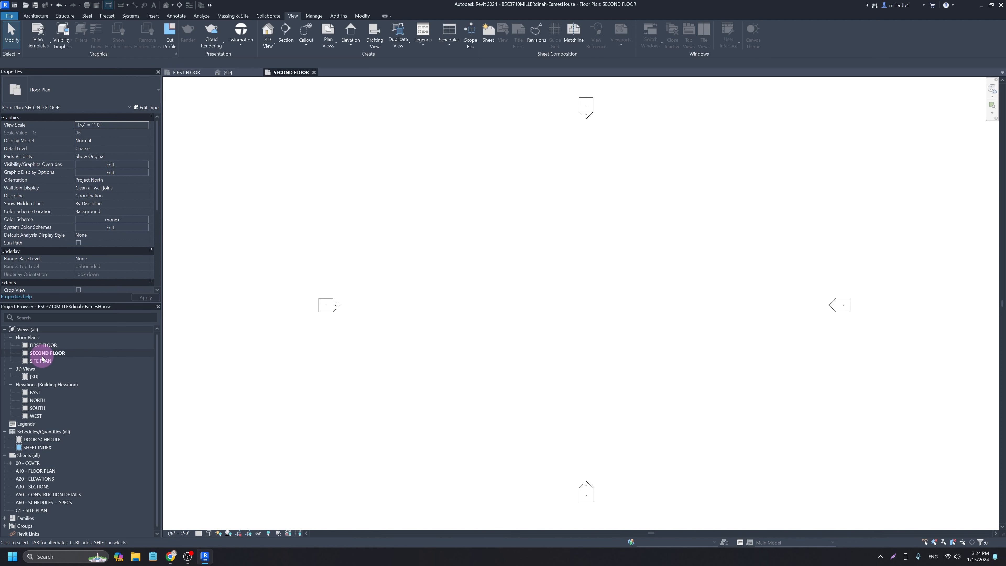
In the EAST elevation, set the SECOND FLOOR level to 10' - 0".
double_click(35, 392)
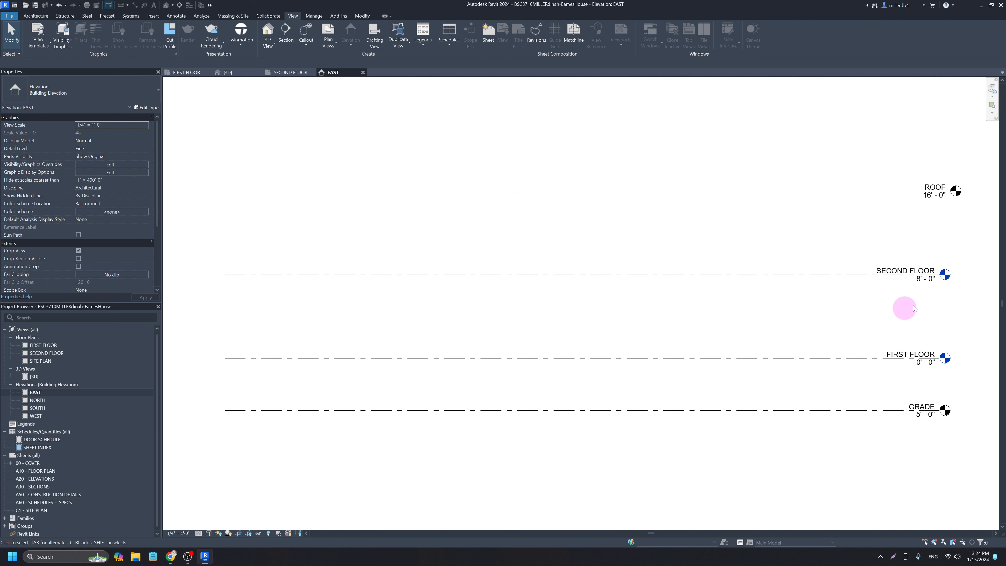
left_click(920, 281)
left_click(919, 280)
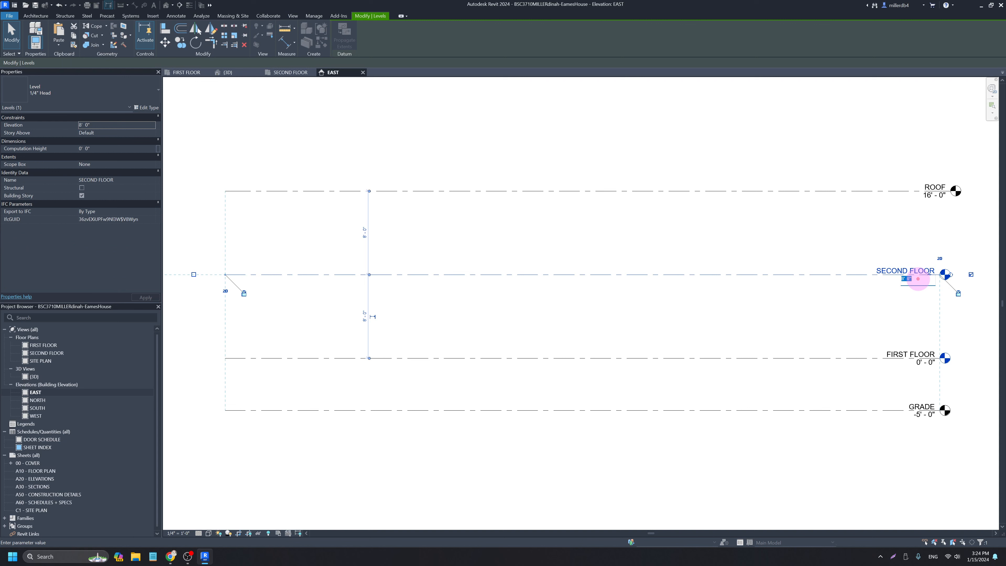
type("10")
key("Return")
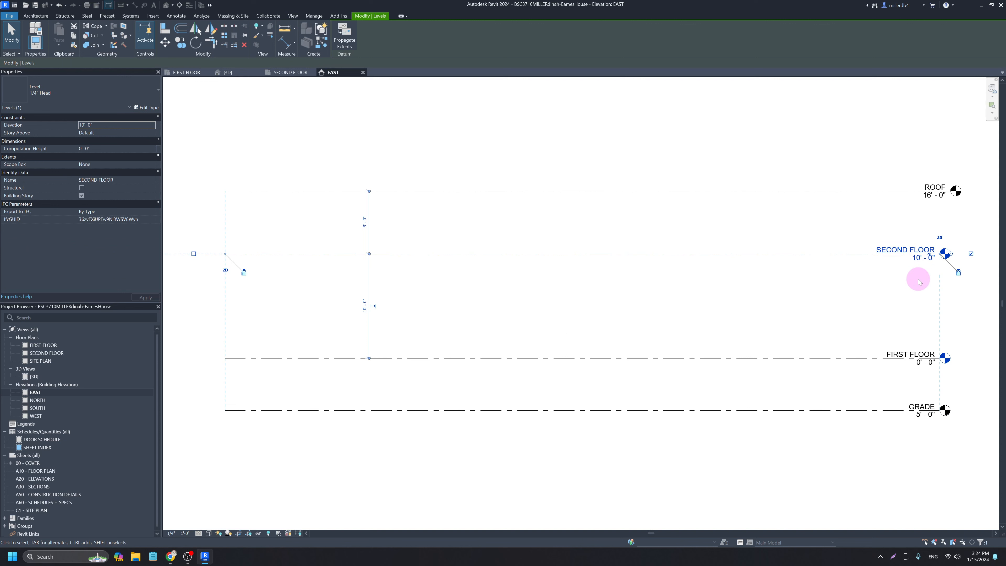
Raise the ROOF level to 20' - 0".
left_click(929, 199)
left_click(928, 196)
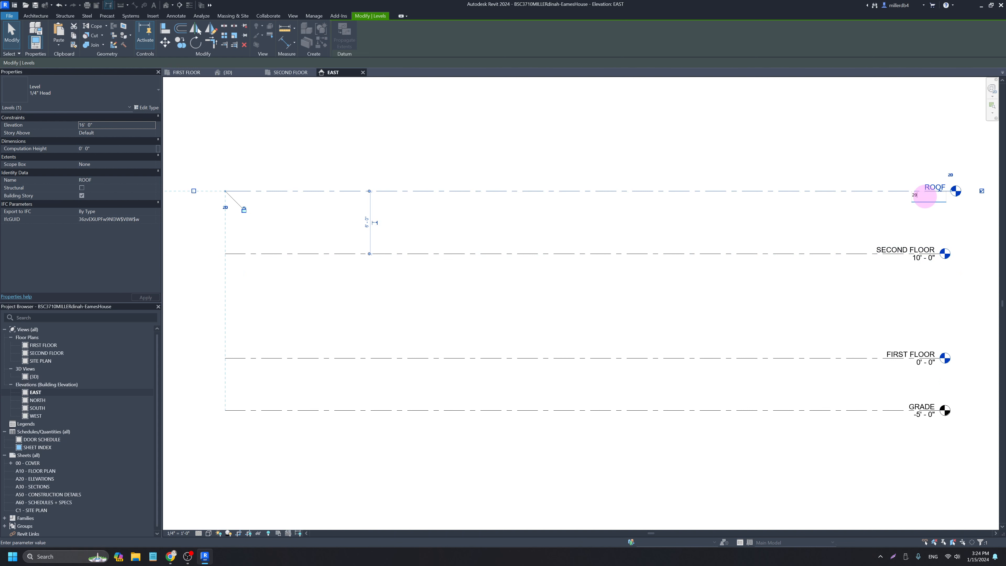
type("20")
key("Return")
key("Escape")
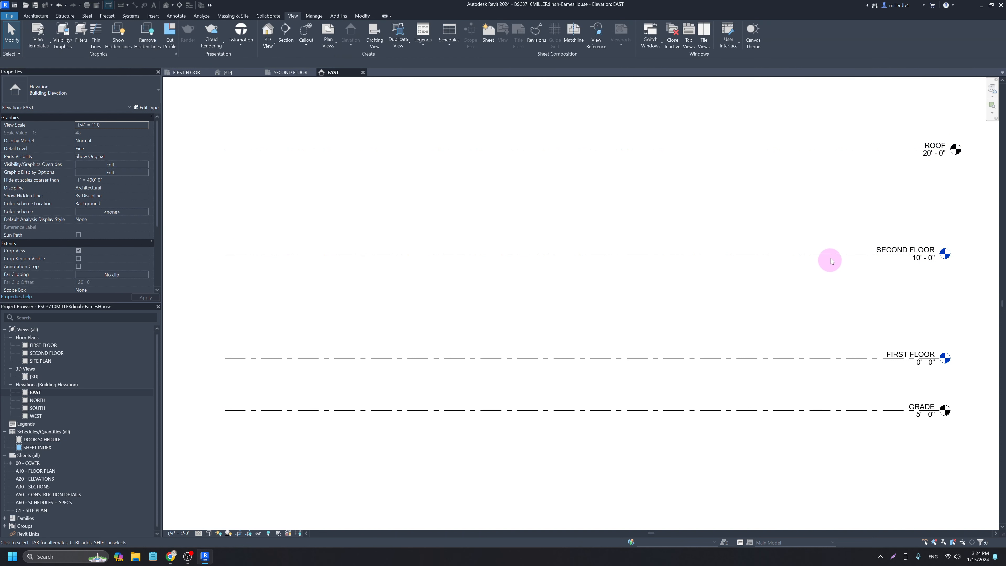
scroll(824, 209, "down", 3)
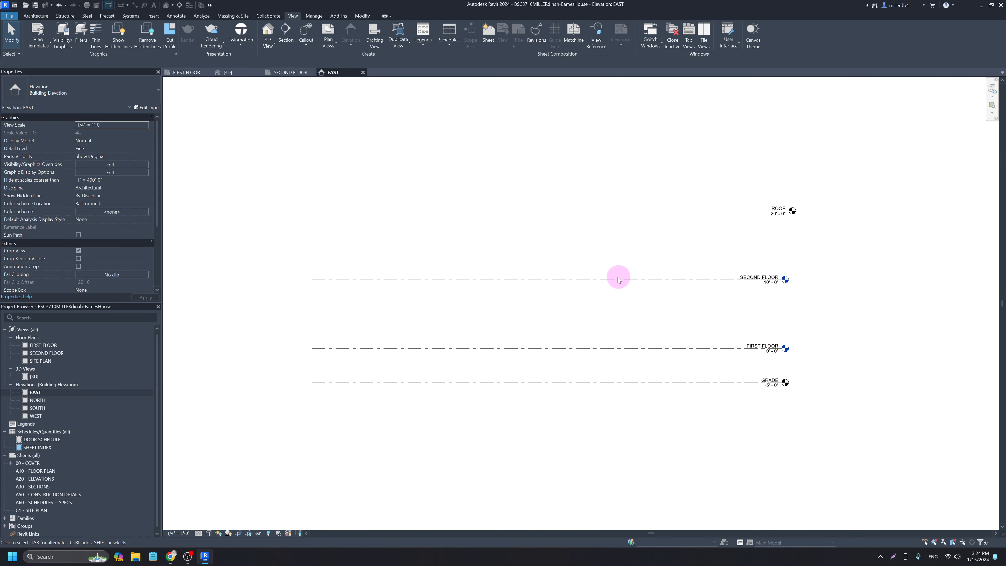
Draw a new level line above ROOF with the Level tool.
left_click(35, 17)
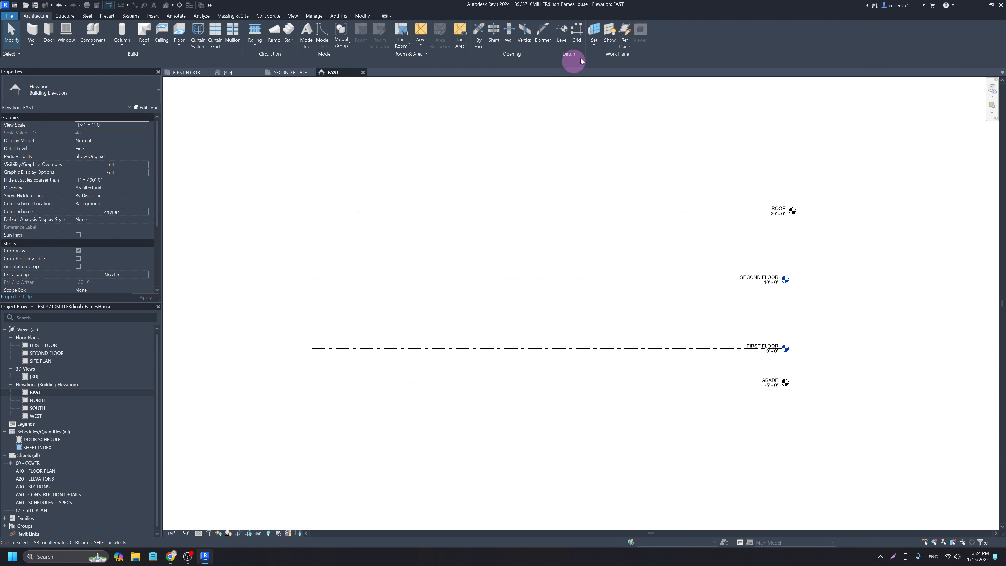
left_click(563, 31)
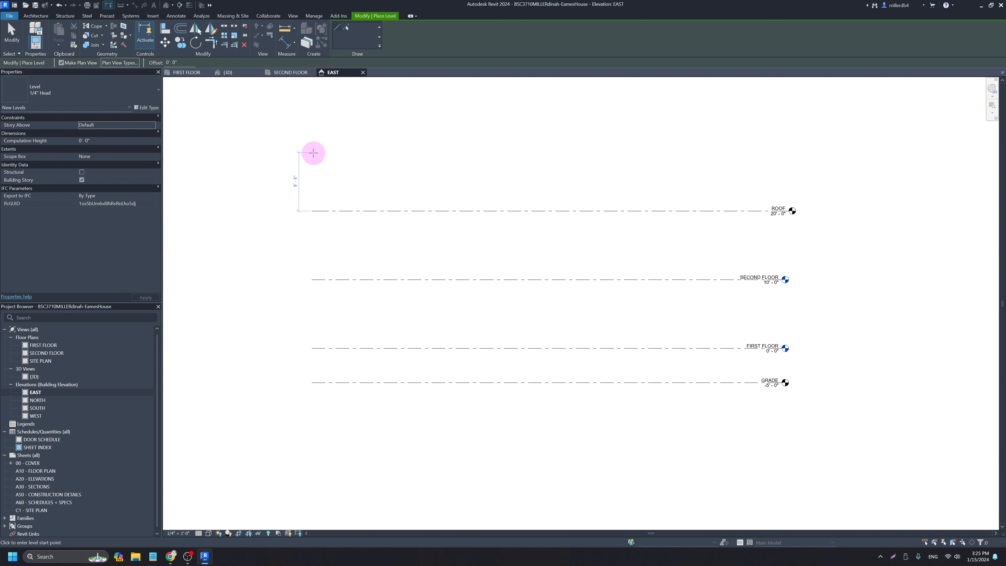
left_click(313, 153)
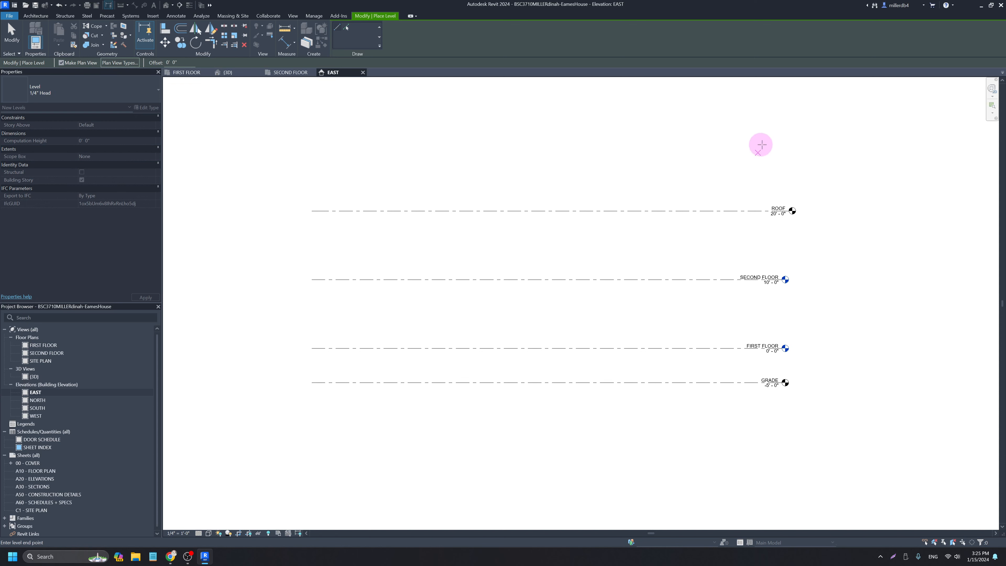
left_click(787, 154)
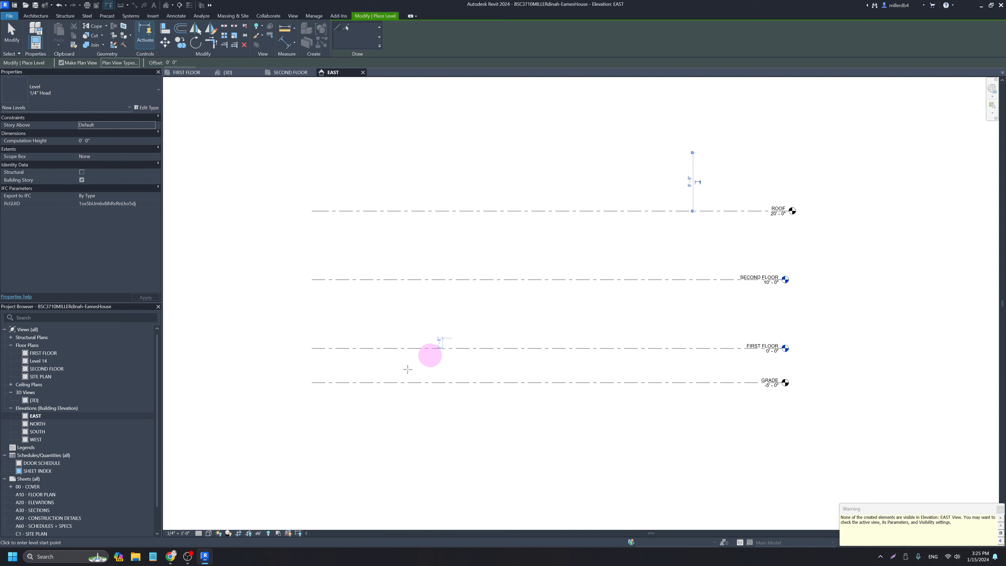
Extend the crop region to reveal Level 14, then delete it and its views.
left_click(248, 534)
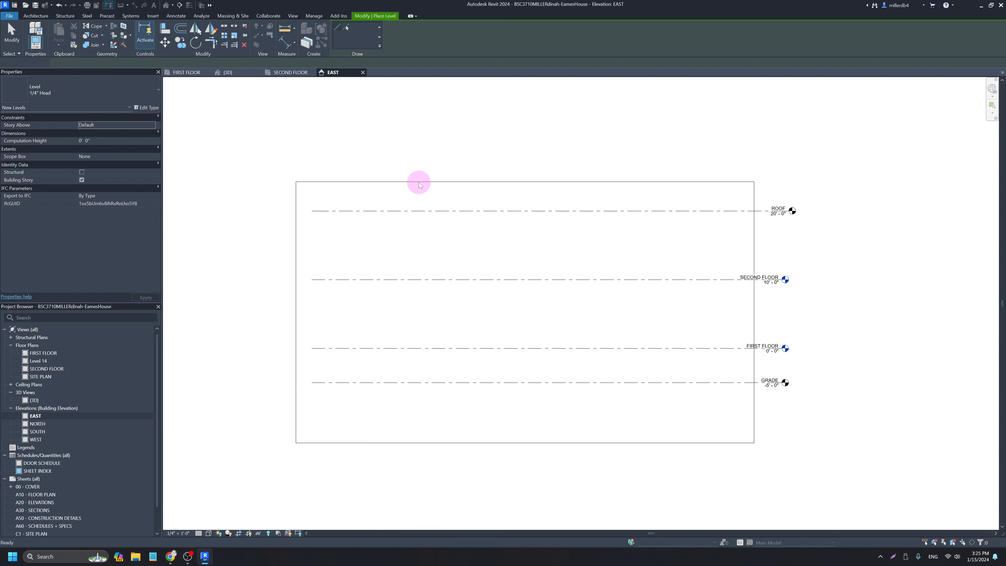
left_click(430, 181)
left_click_drag(525, 182, 526, 112)
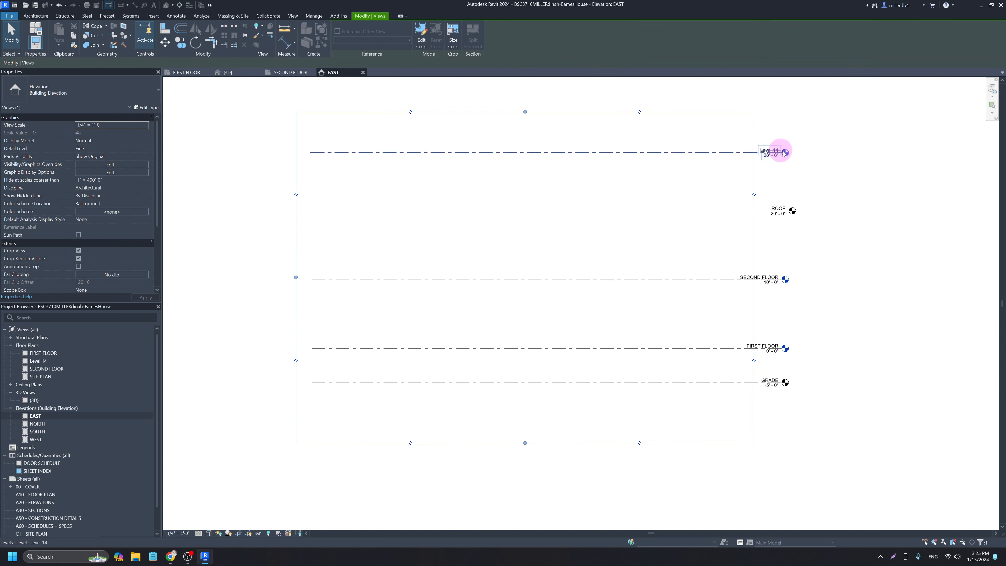
left_click(701, 153)
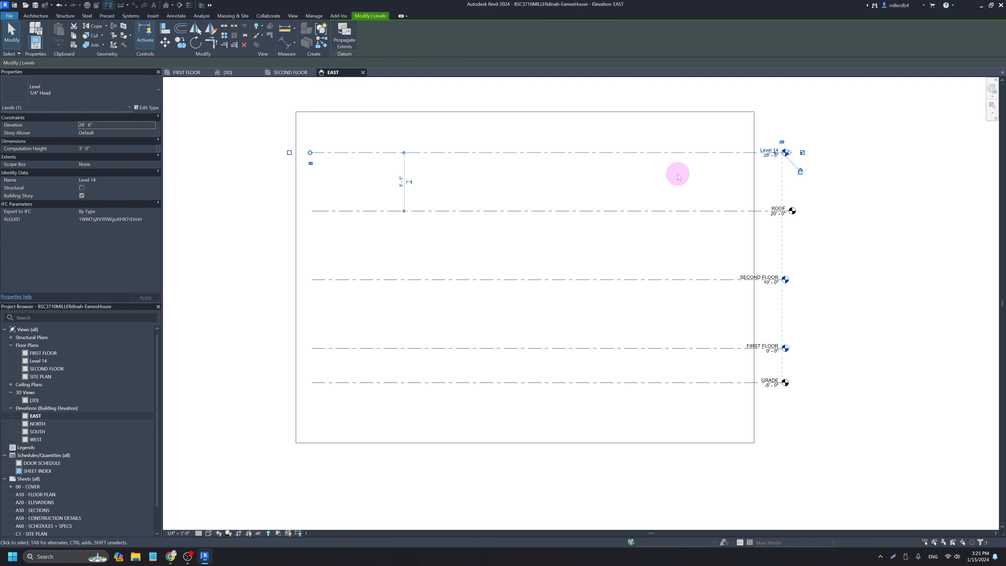
key("Delete")
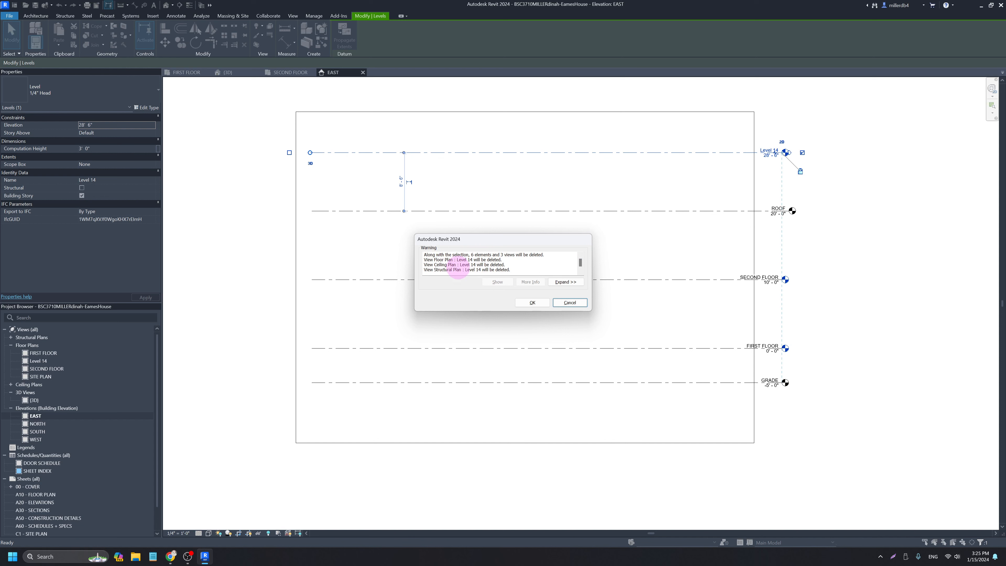
left_click(533, 303)
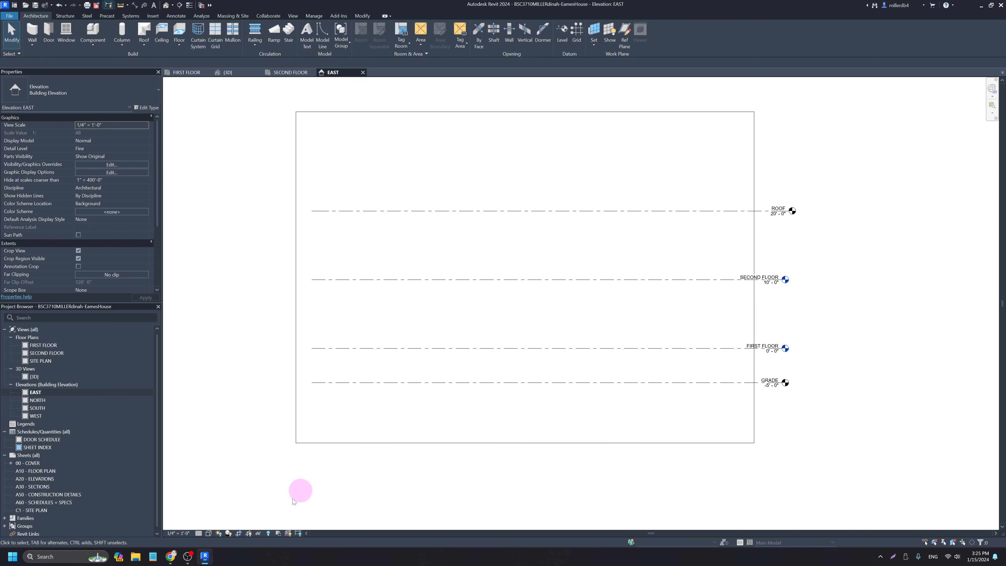
Hide the EAST elevation's crop region and open the FIRST FLOOR plan, recentred.
left_click(248, 534)
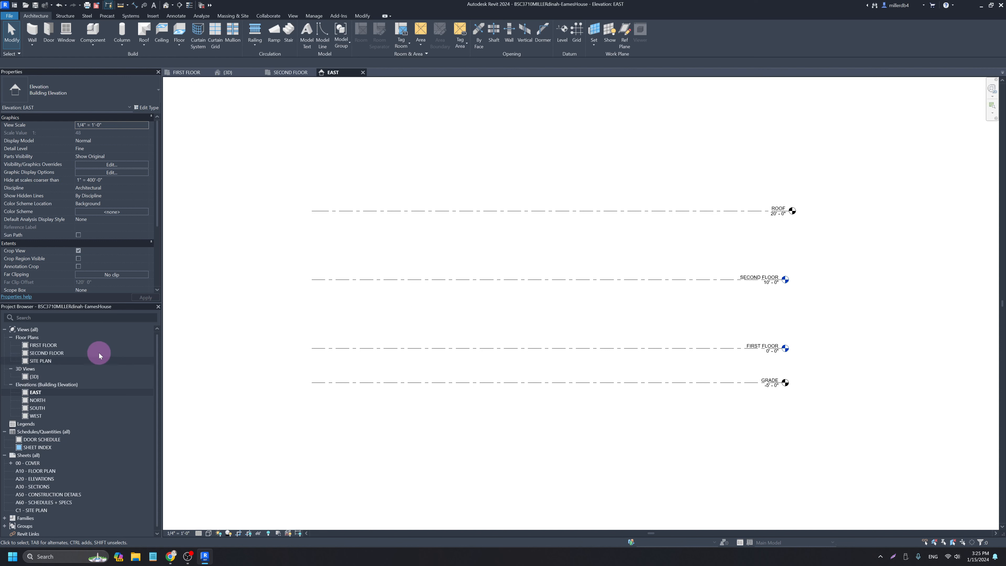
double_click(47, 346)
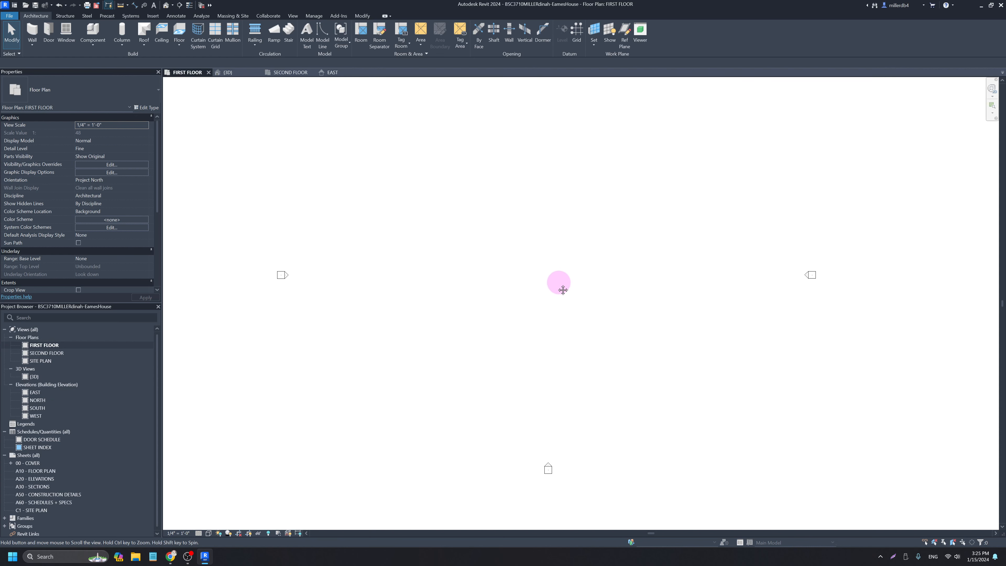
middle_click_drag(559, 285, 543, 322)
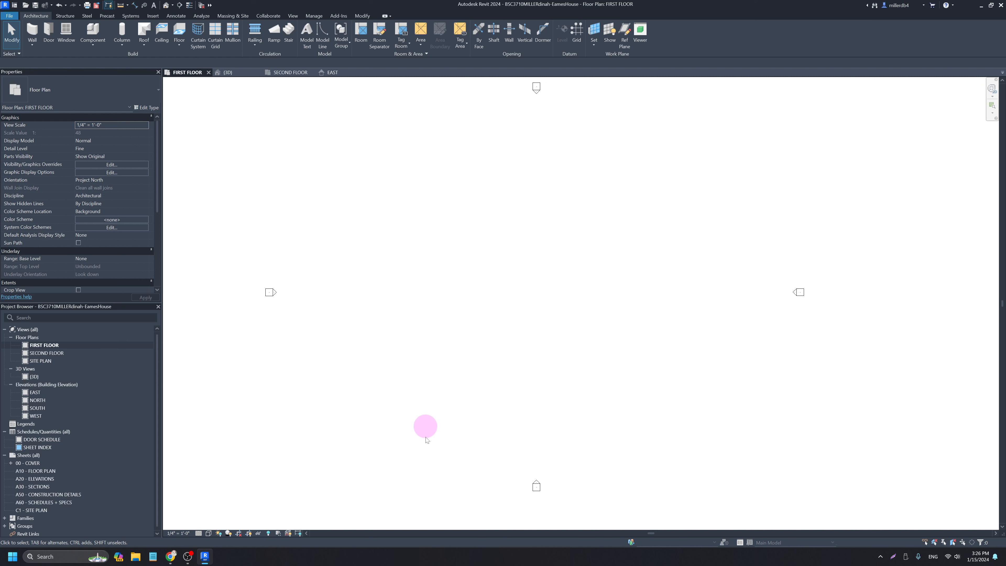
Switch to the browser's 'eames house floor plan' Google Images results.
left_click(172, 559)
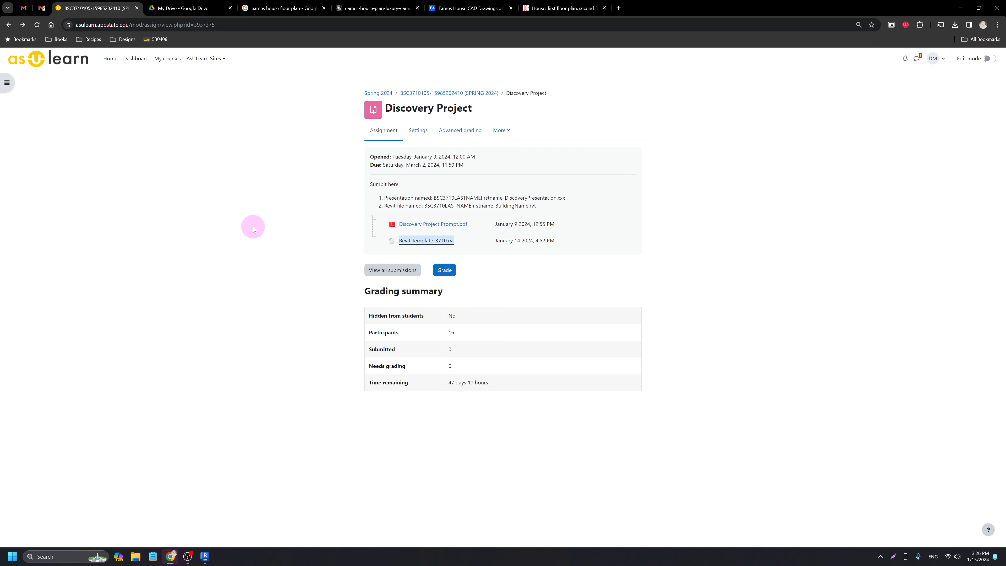
left_click(283, 7)
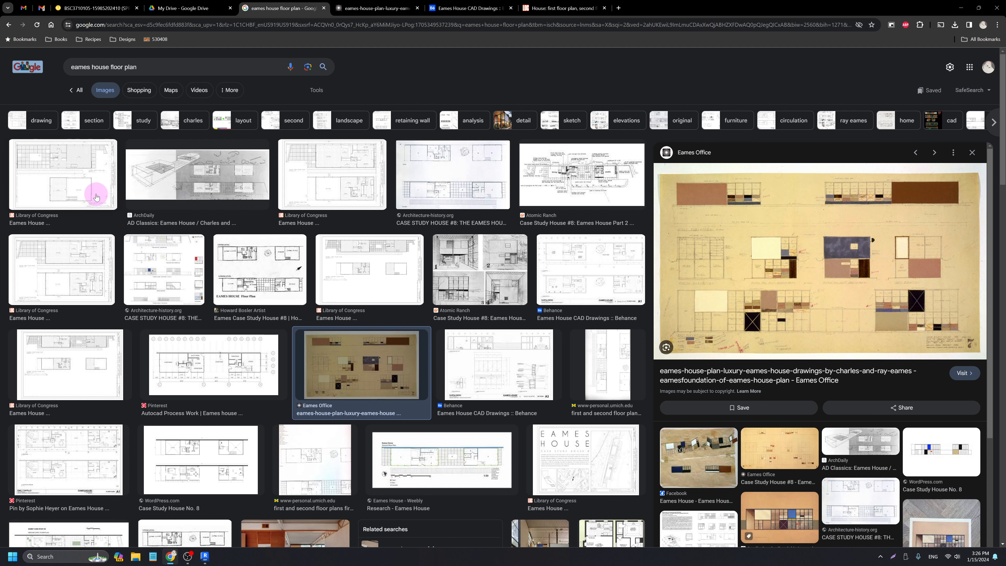
Preview the first Library of Congress floor plan thumbnail and visit its source page.
left_click(87, 193)
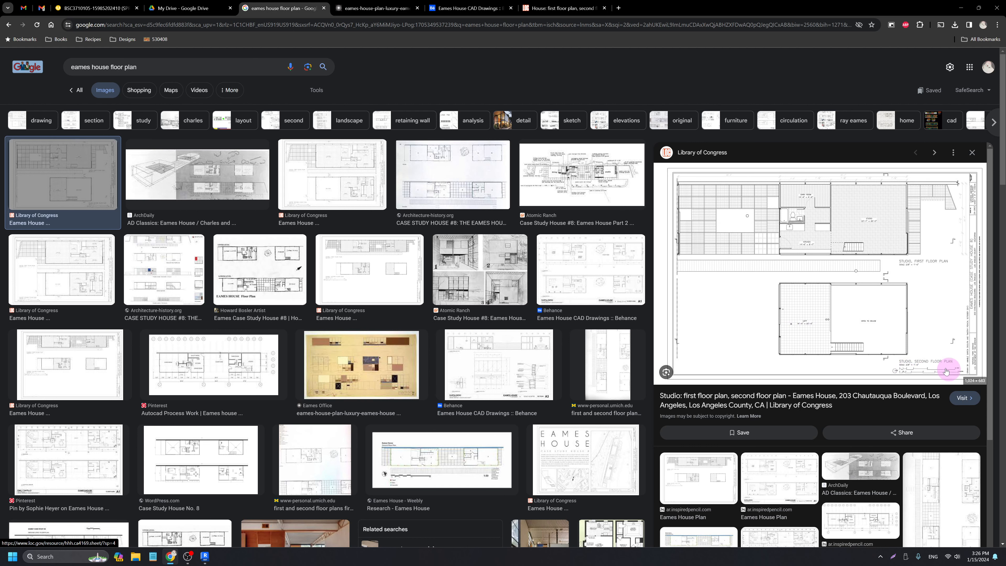
left_click(963, 400)
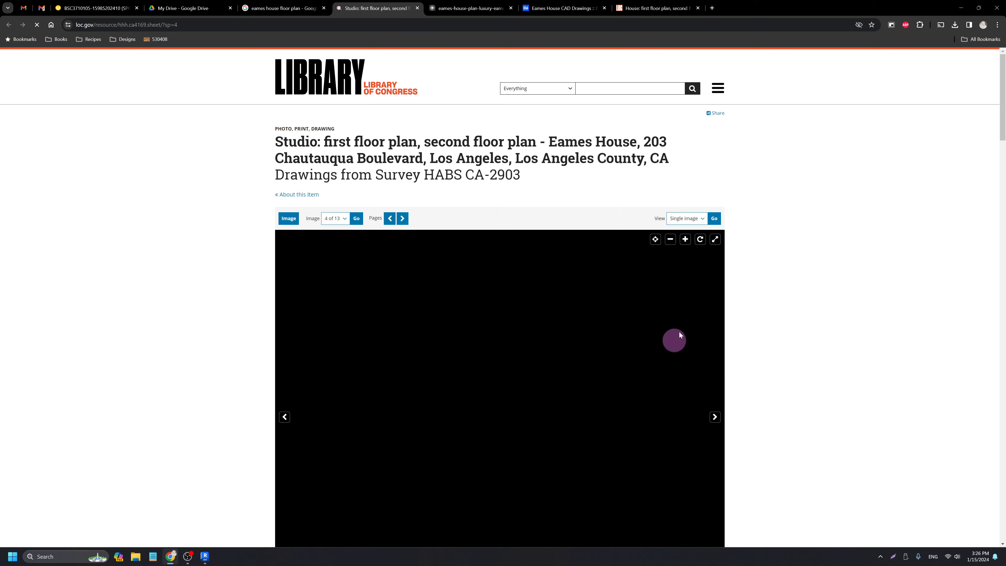
Inspect the Eames studio floor plan drawing full screen, then close the Library of Congress page.
scroll(775, 368, "down", 3)
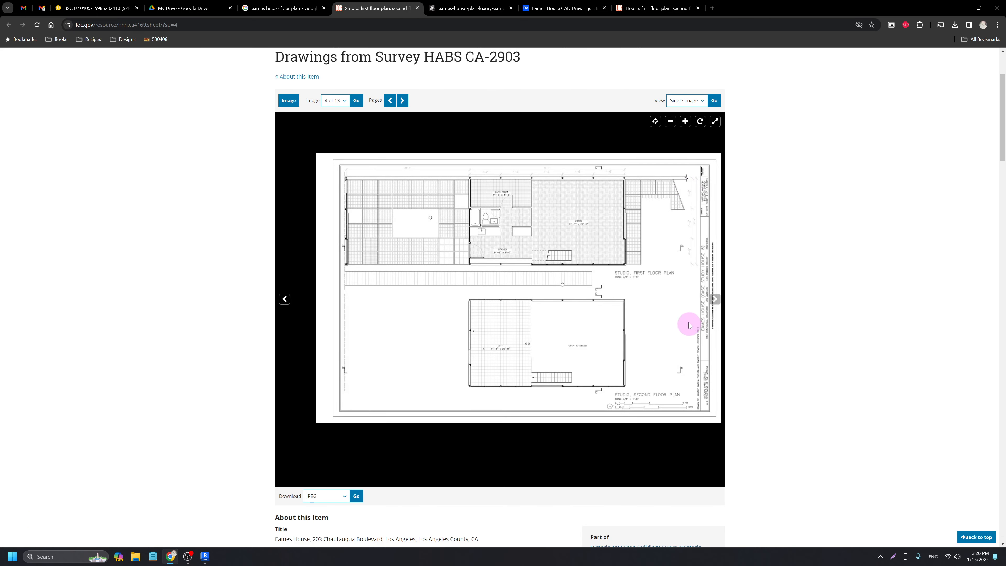
left_click(715, 120)
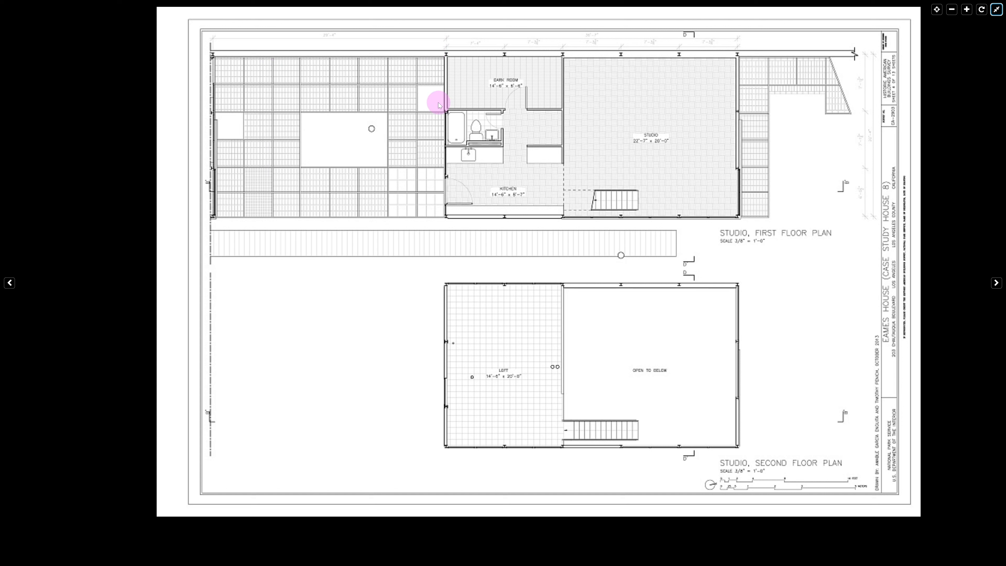
left_click(997, 10)
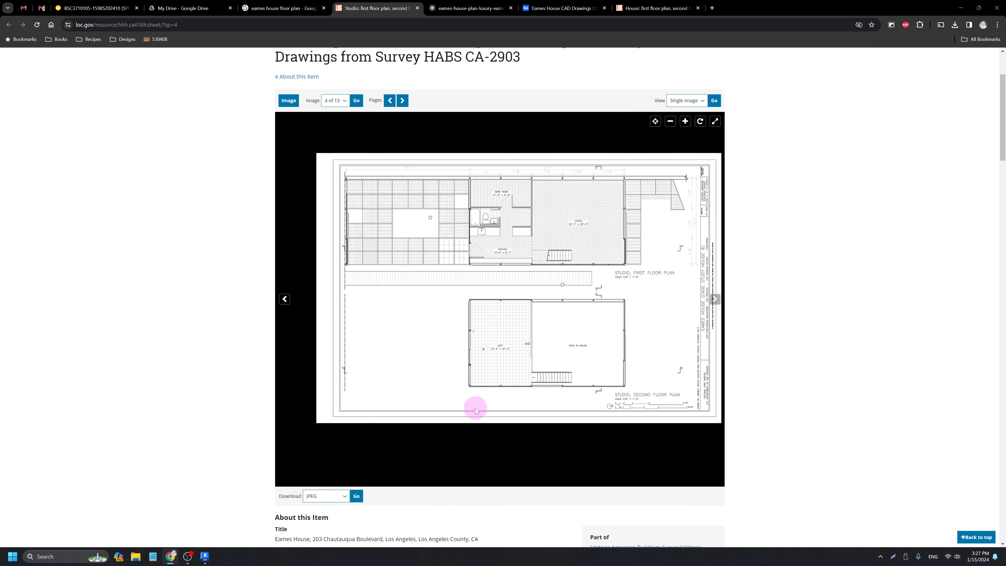
scroll(439, 398, "up", 1)
scroll(252, 329, "up", 3)
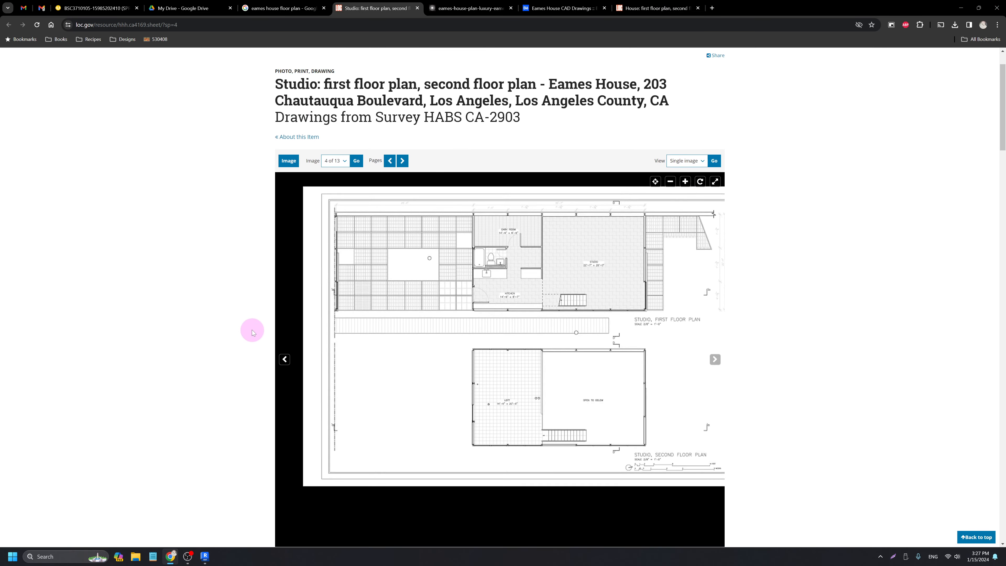
scroll(261, 261, "down", 3)
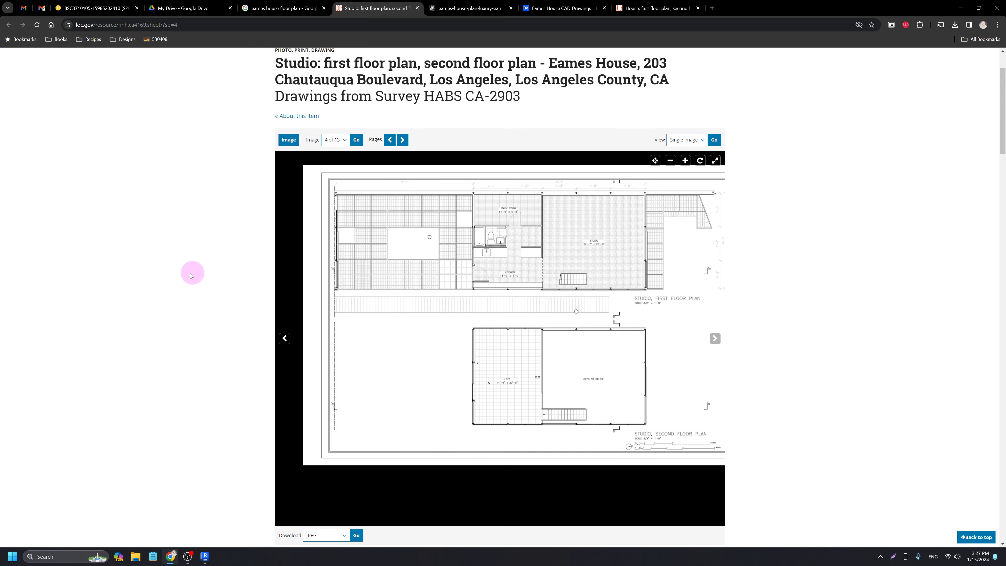
scroll(200, 288, "down", 2)
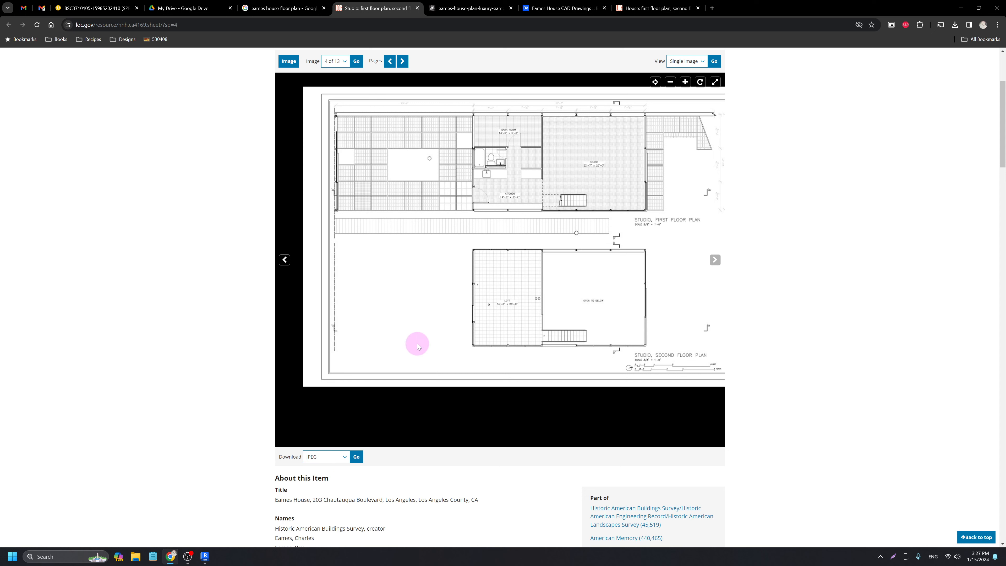
left_click(418, 9)
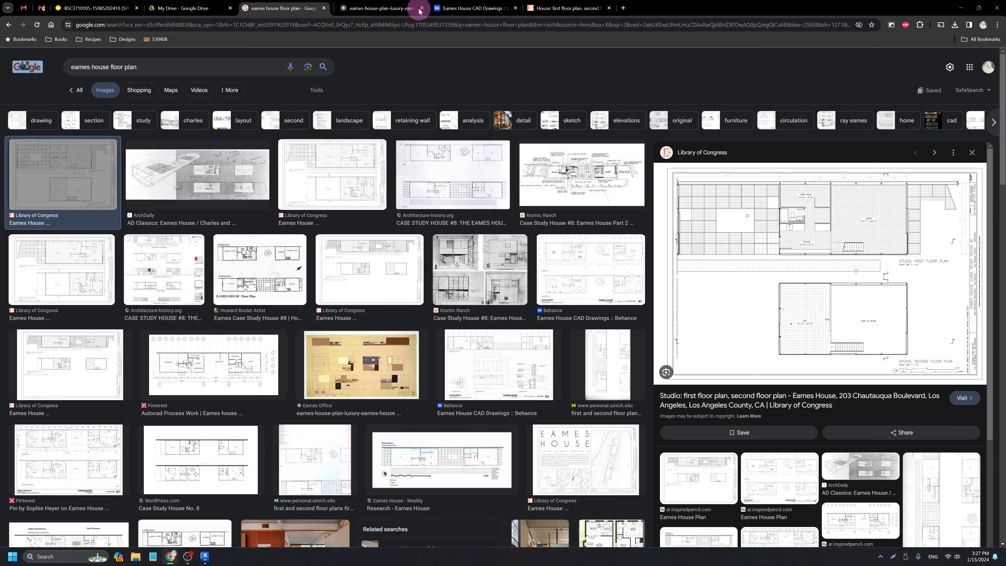
Open the Eames Office coloured elevations drawing at full size, starting and then cancelling Save image as.
left_click(376, 10)
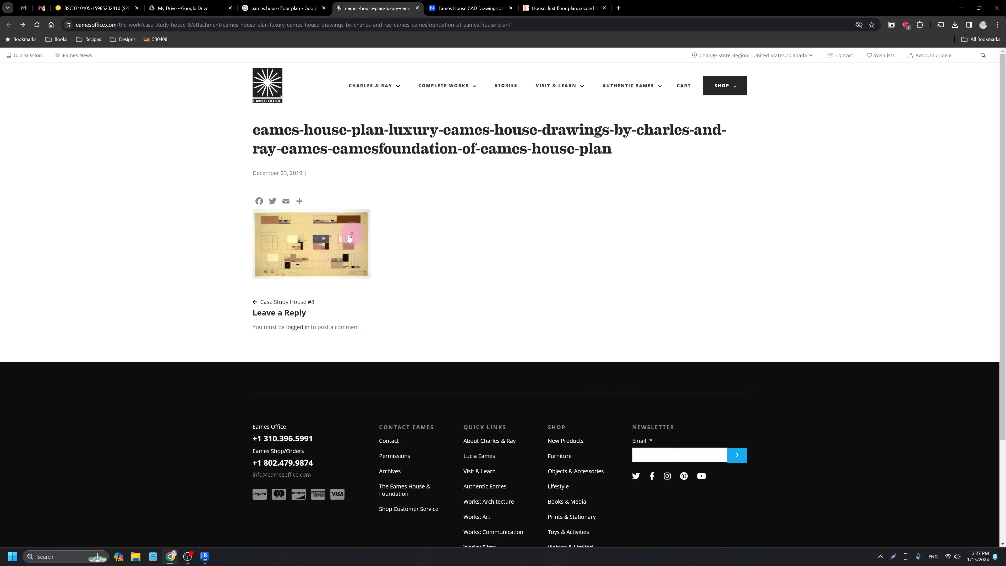
left_click(326, 254)
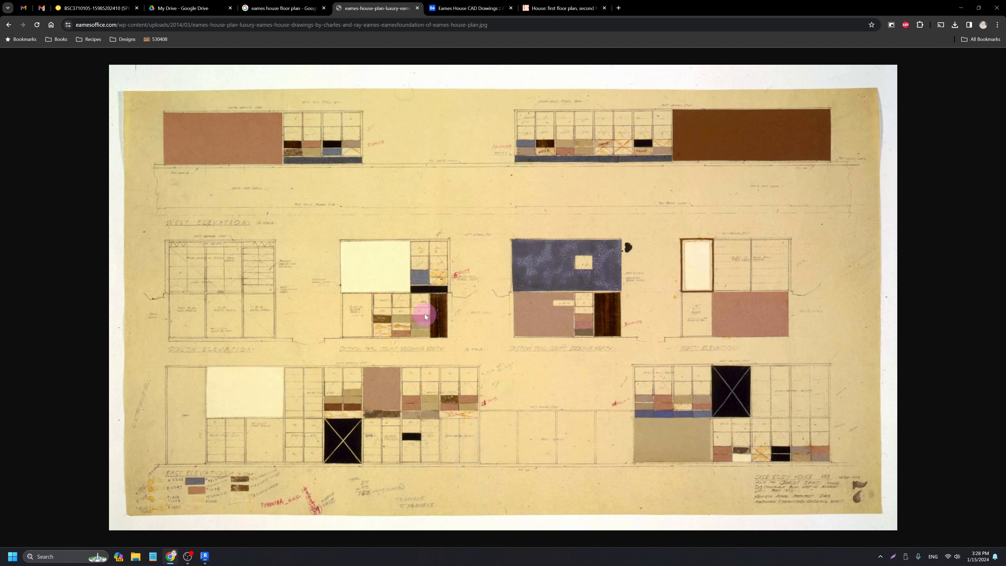
right_click(471, 293)
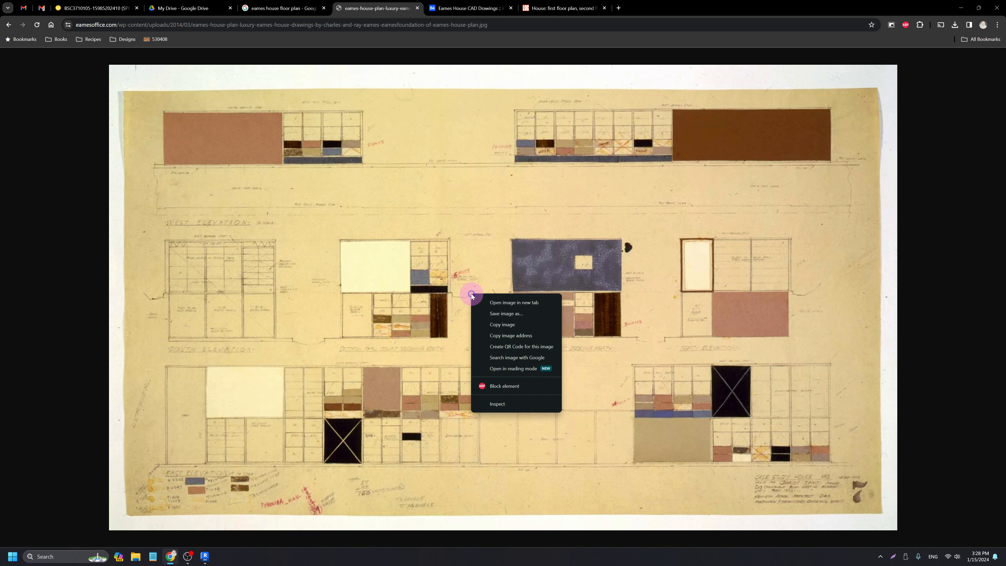
left_click(494, 315)
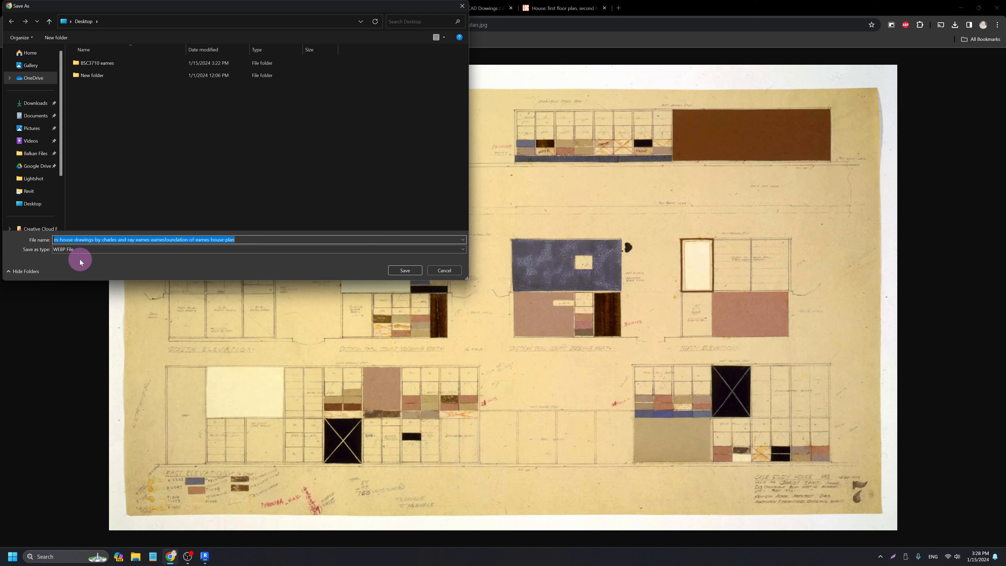
left_click(442, 274)
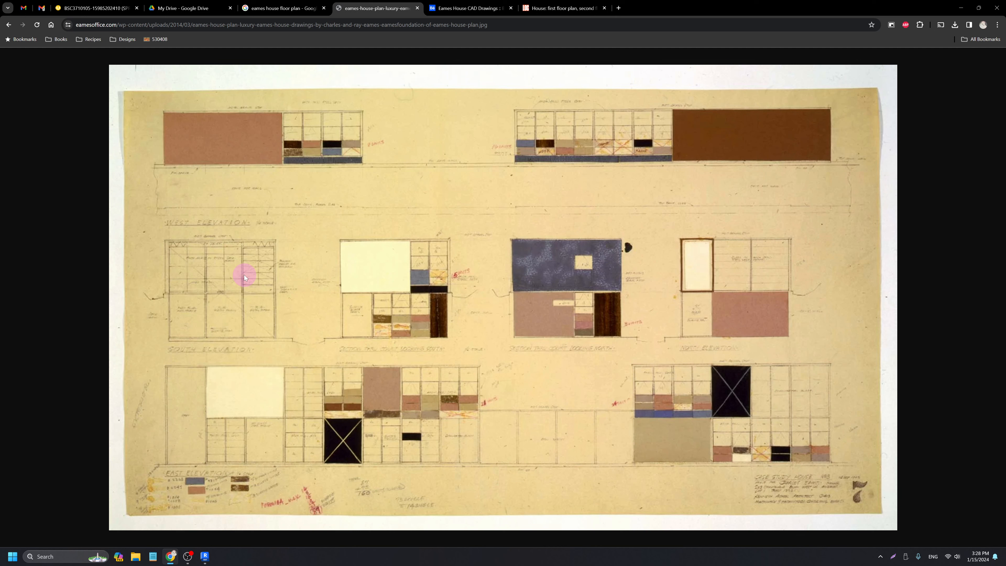
Capture the whole coloured elevations drawing with Lightshot and save it as Screenshot_4 in BSC3710 eames.
key("Print")
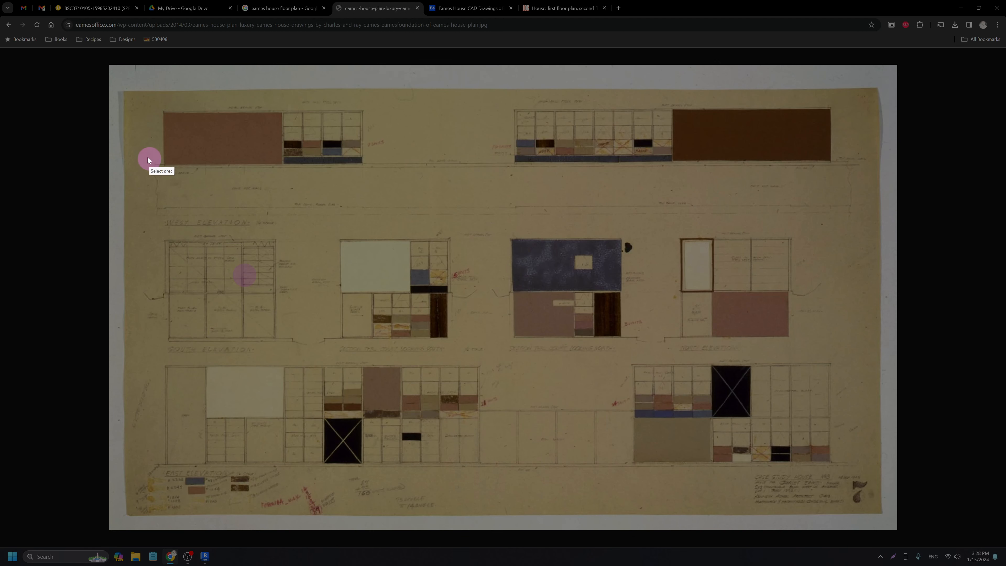
left_click_drag(123, 87, 880, 514)
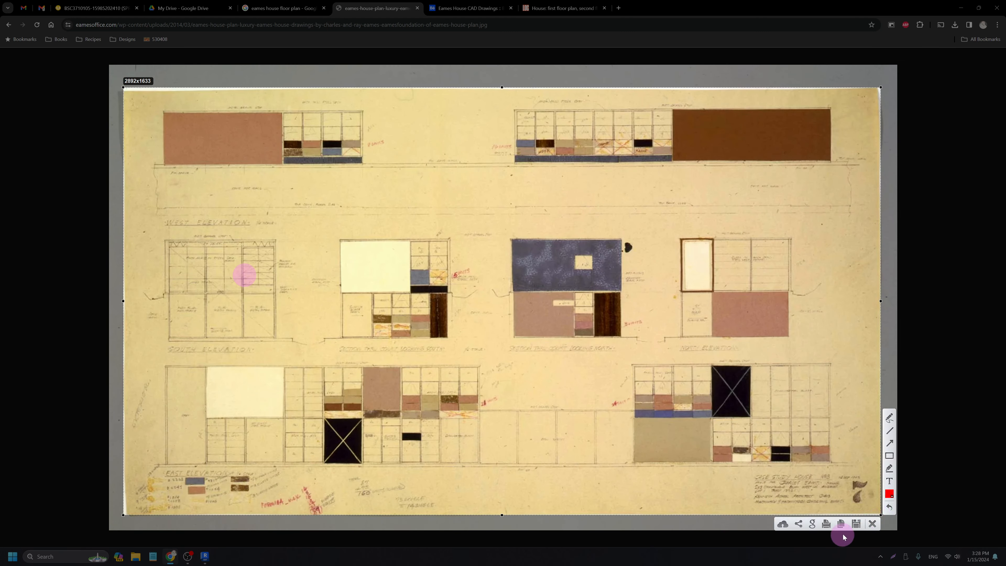
left_click(858, 526)
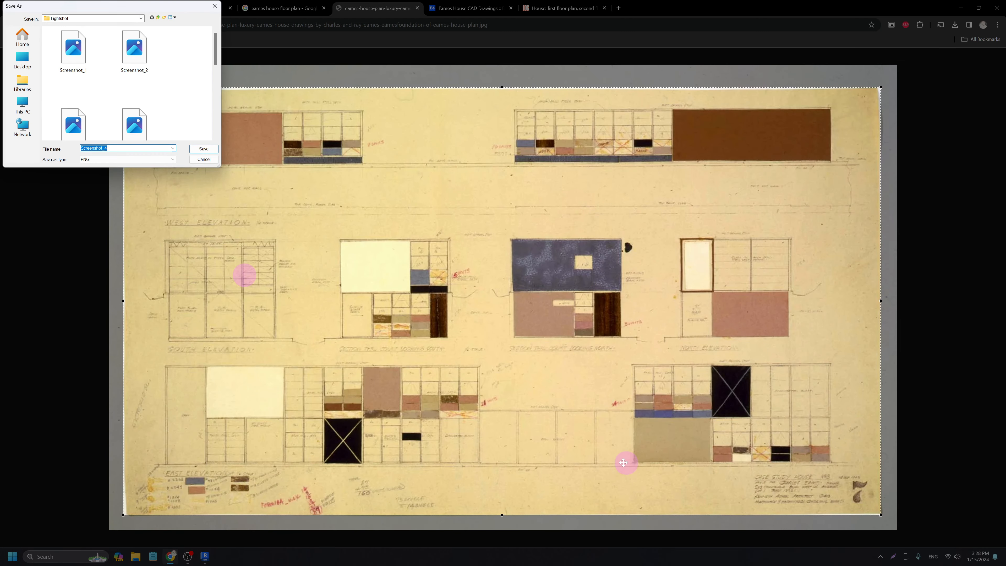
left_click(132, 19)
left_click(68, 152)
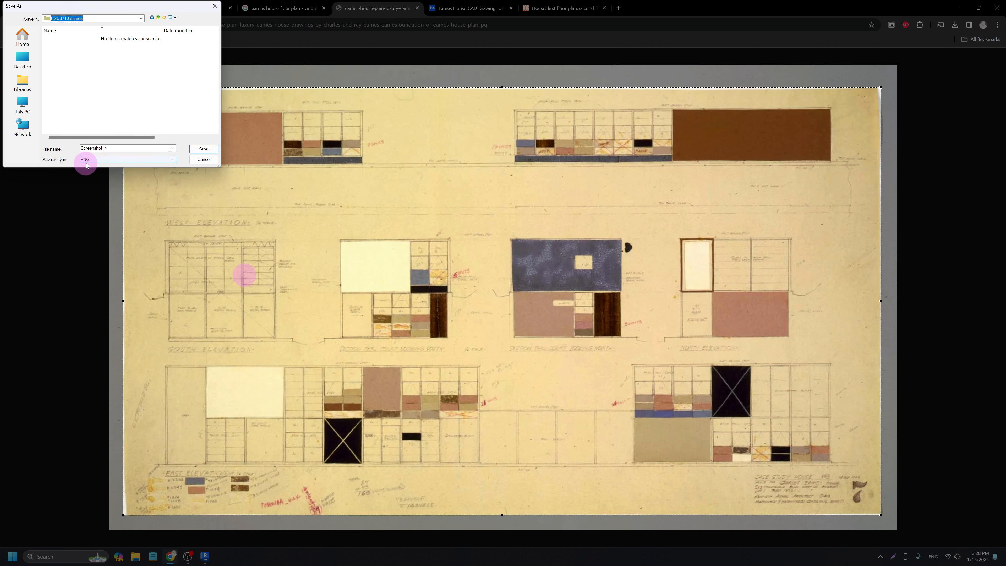
left_click(213, 150)
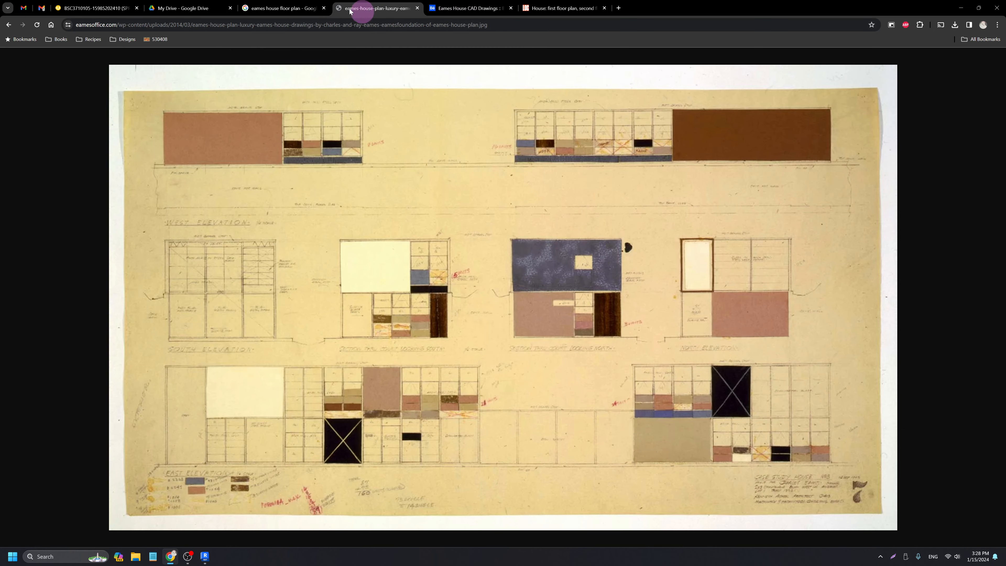
Close the Eames Office image, return to Behance, and enlarge the Eames House CAD floor plan sheet.
key("ctrl+w")
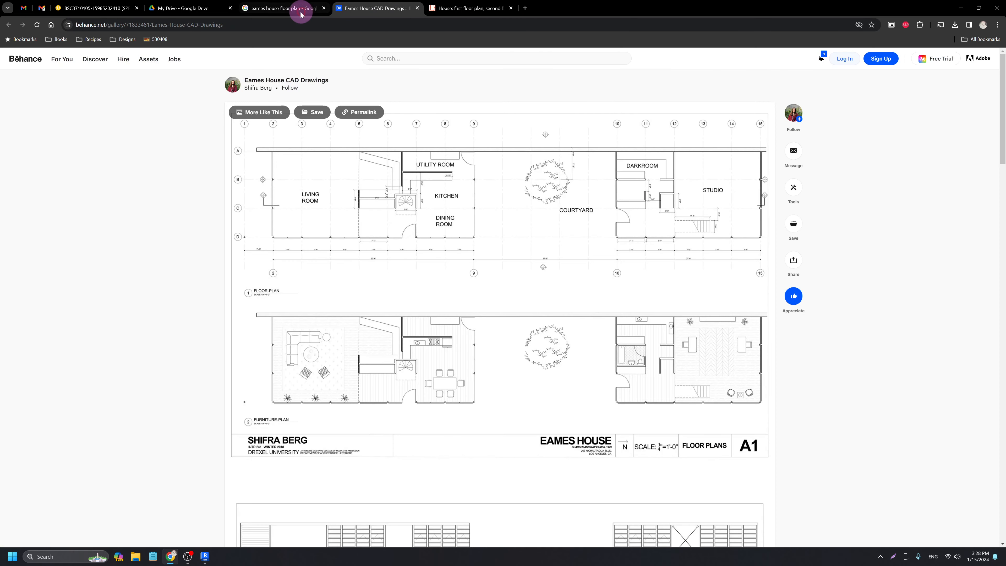
left_click(244, 10)
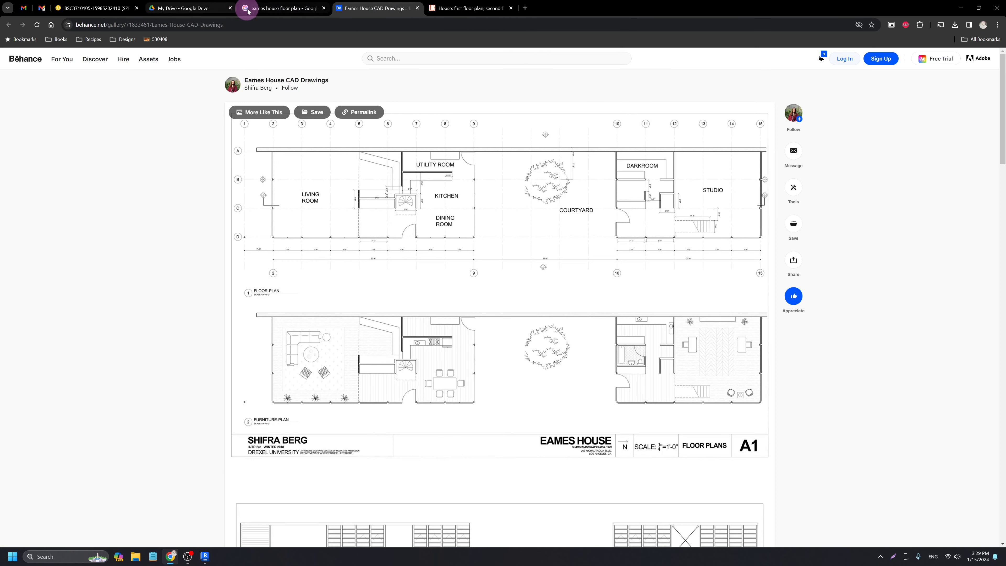
left_click(206, 191)
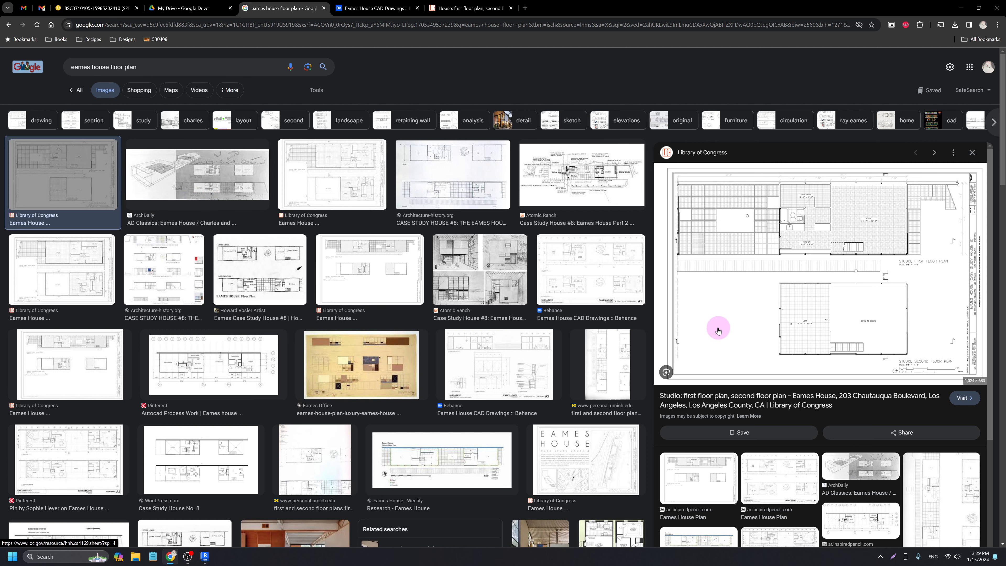
left_click(359, 9)
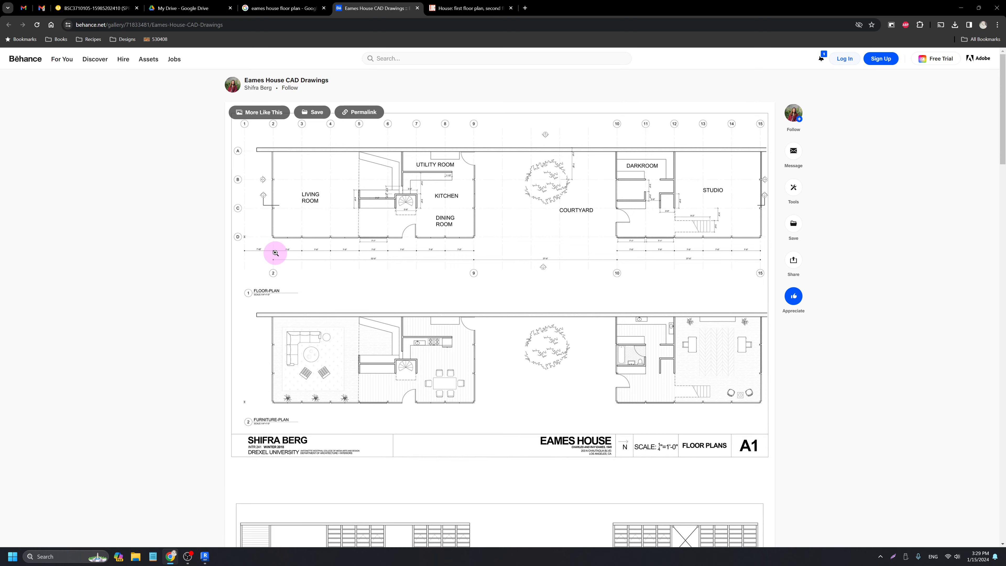
left_click(282, 247)
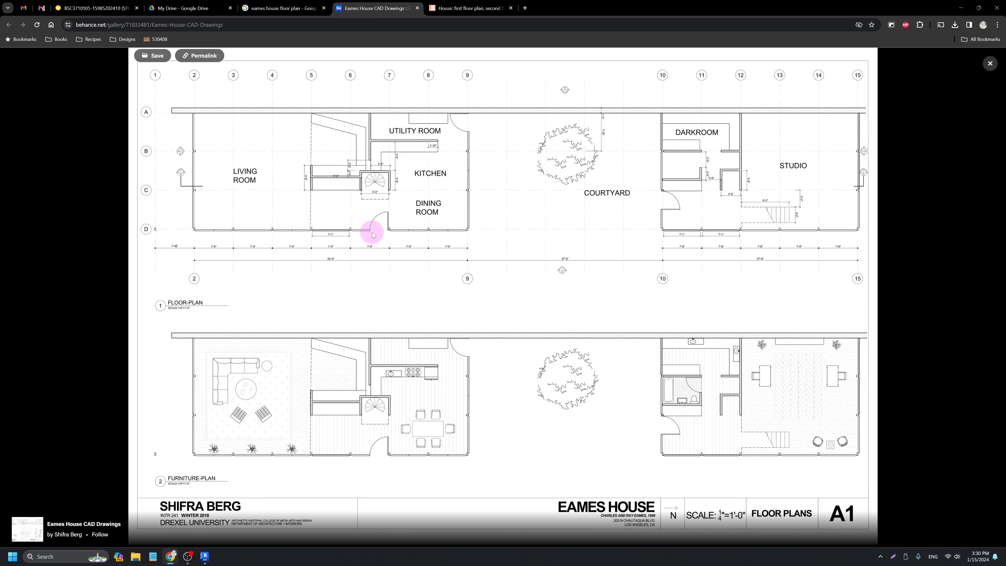
Start saving the whole Behance page, cancel it, and close the enlarged drawing view.
left_click(415, 262)
right_click(415, 262)
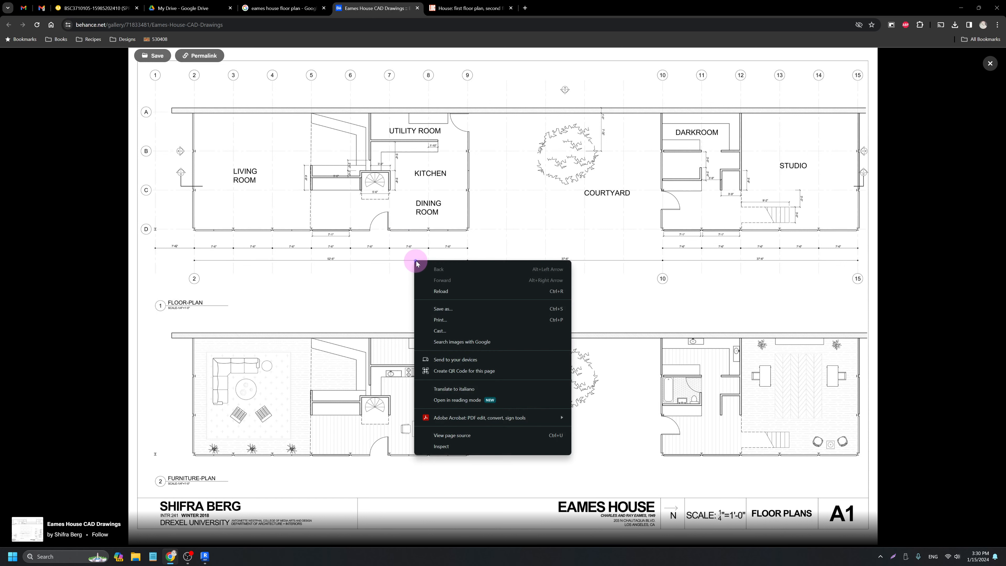
left_click(449, 310)
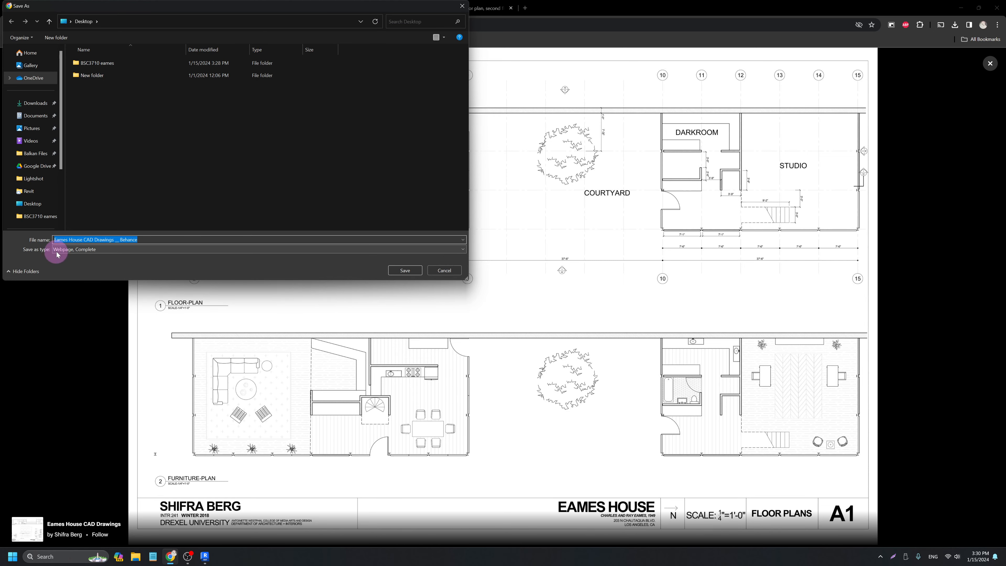
left_click(444, 270)
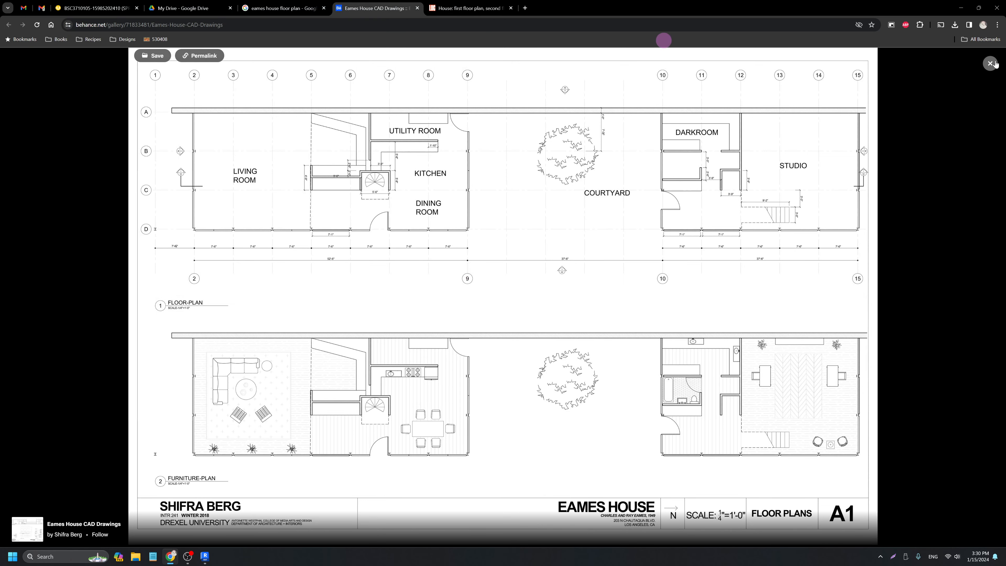
left_click(636, 239)
Save the floor plan image as floor plan reference.jpg in the BSC3710 eames folder, then return to Revit.
right_click(468, 254)
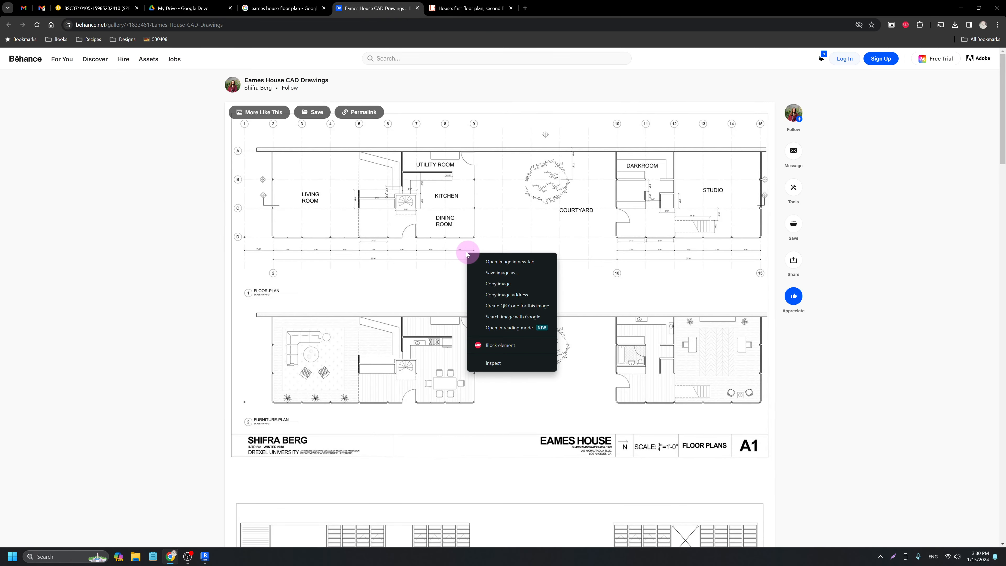
left_click(490, 273)
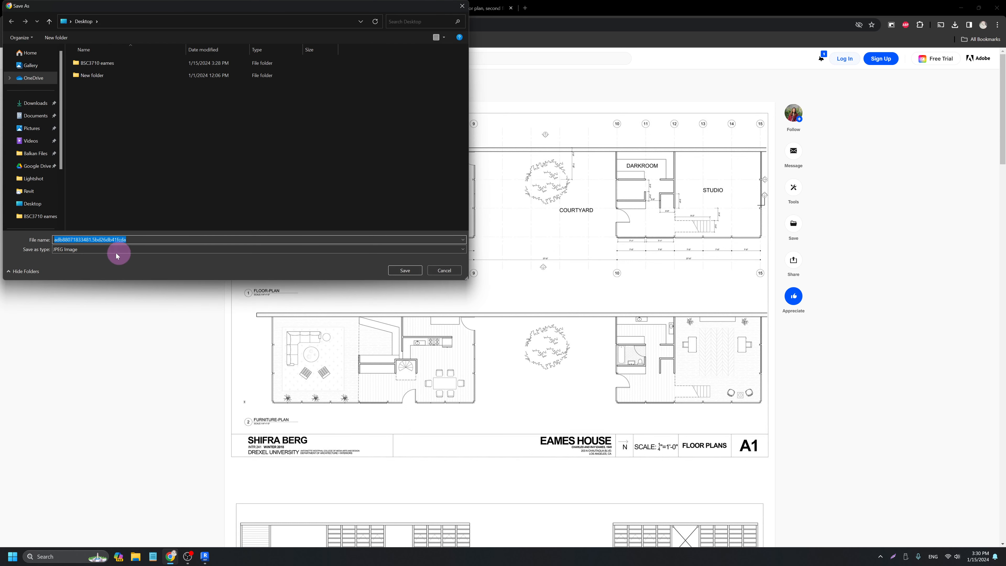
double_click(98, 63)
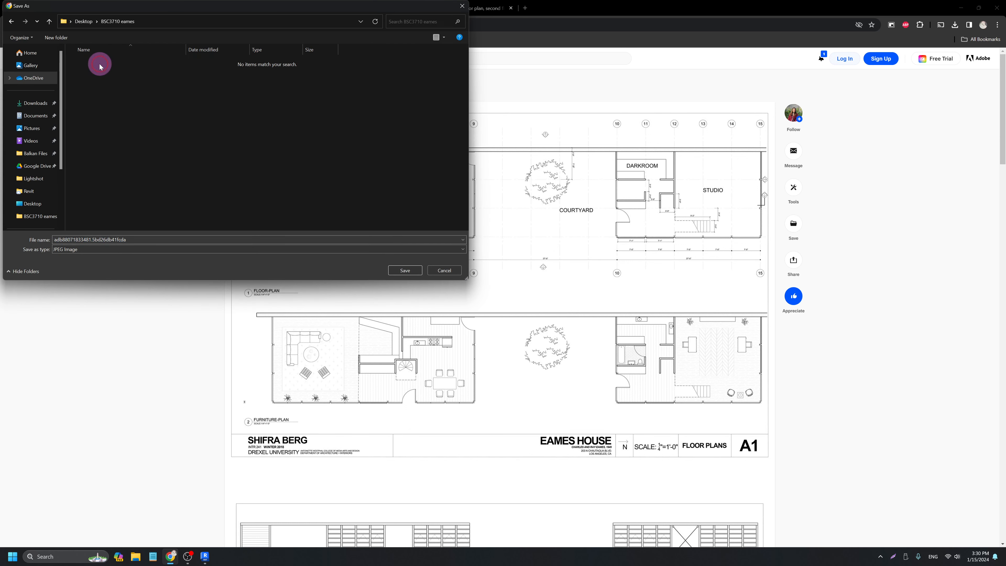
double_click(156, 238)
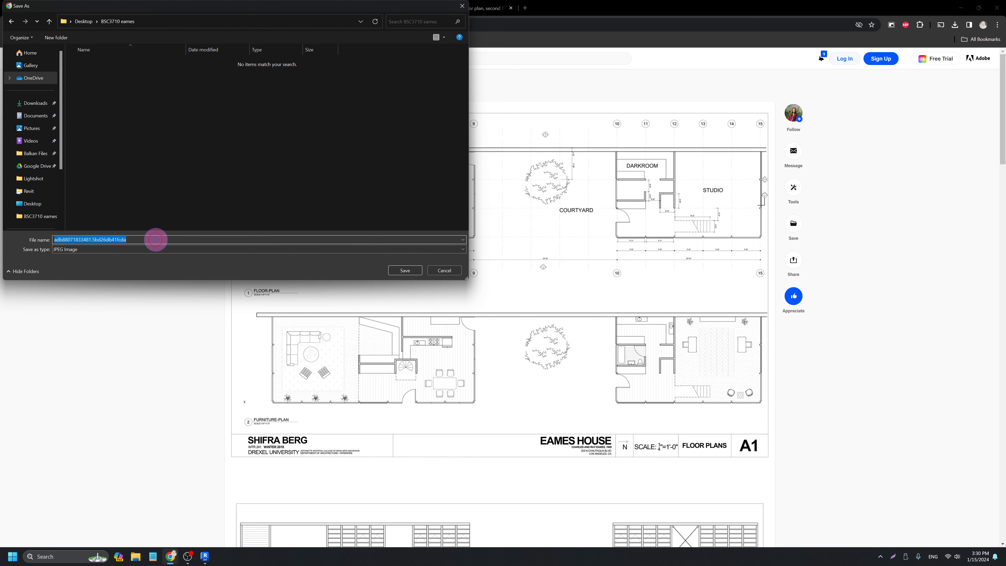
key("BackSpace")
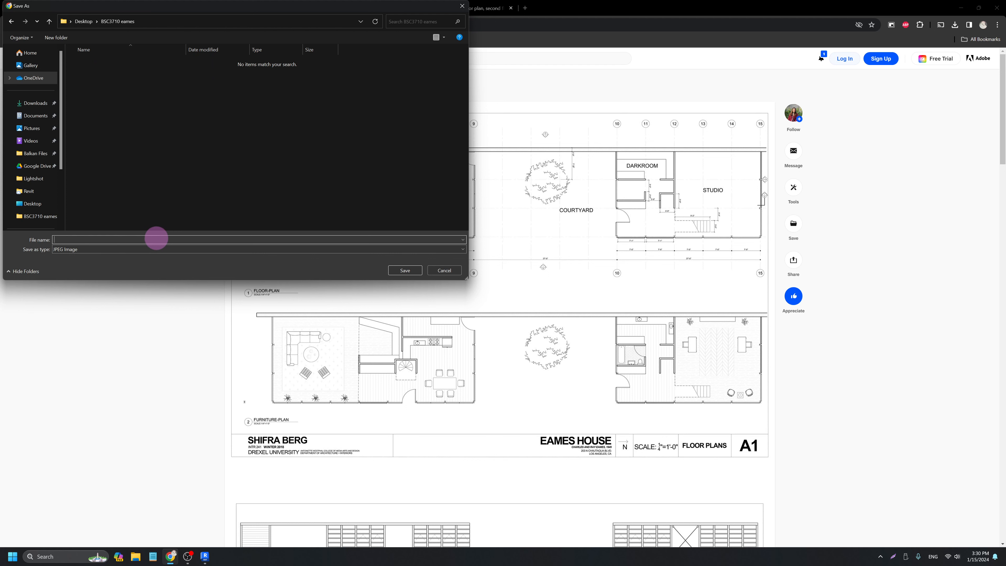
type("floor plan")
key("Return")
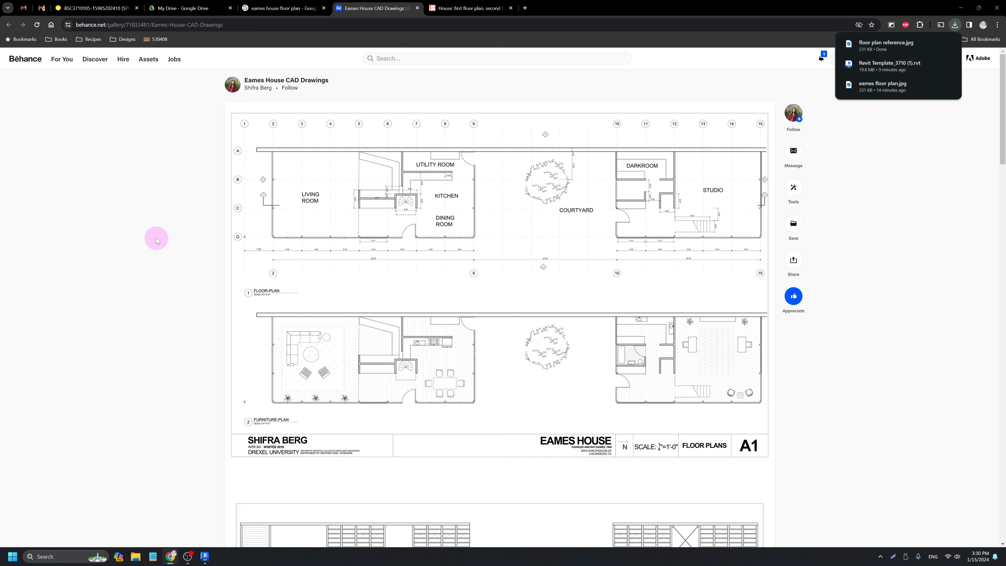
left_click(206, 556)
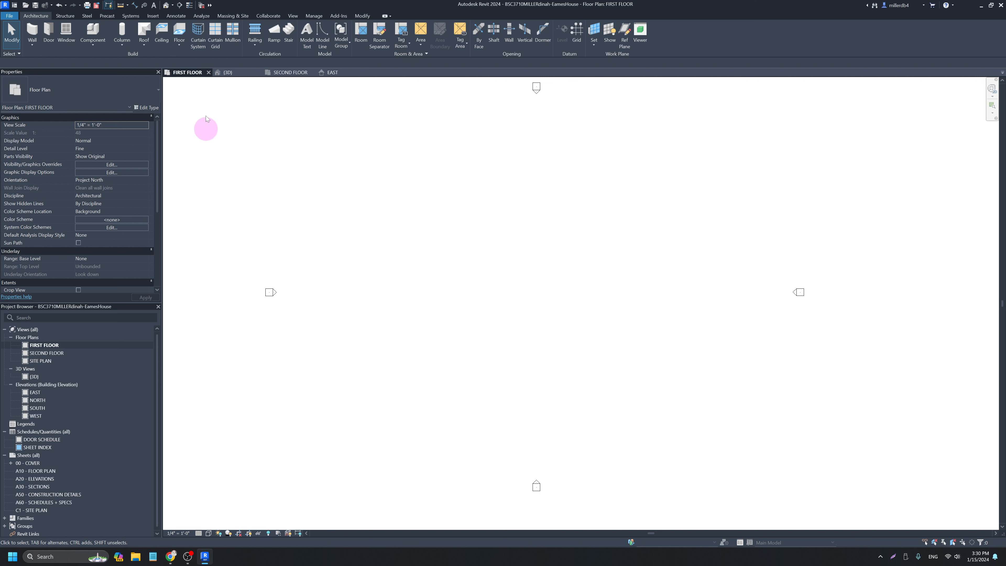
Link floor plan reference.jpg as an image into the FIRST FLOOR plan.
left_click(154, 16)
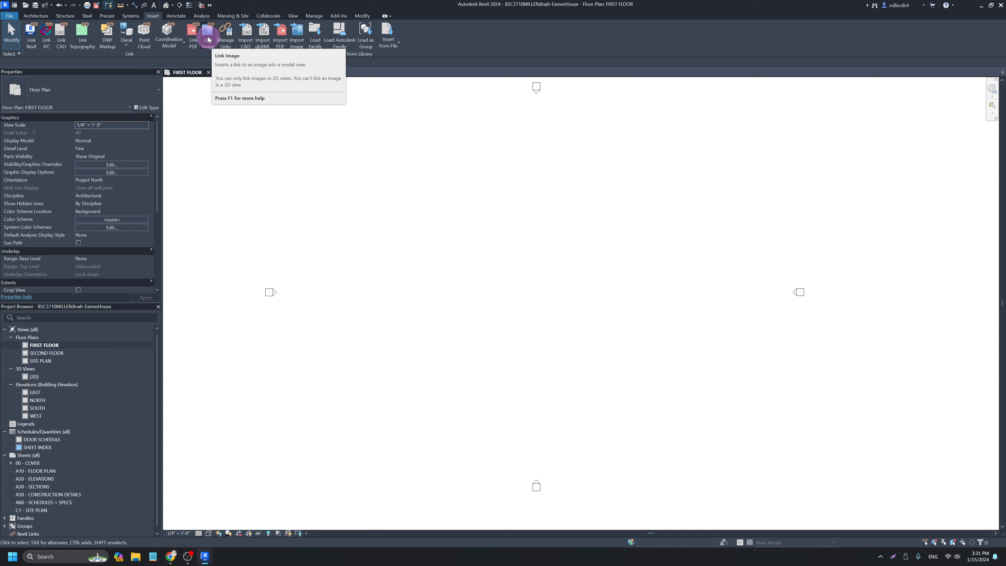
left_click(208, 36)
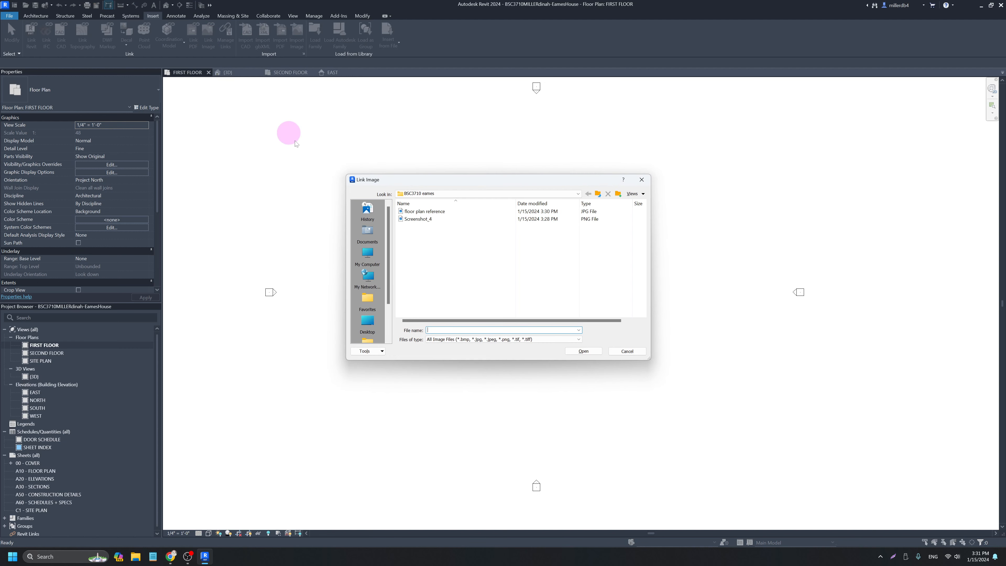
left_click(427, 212)
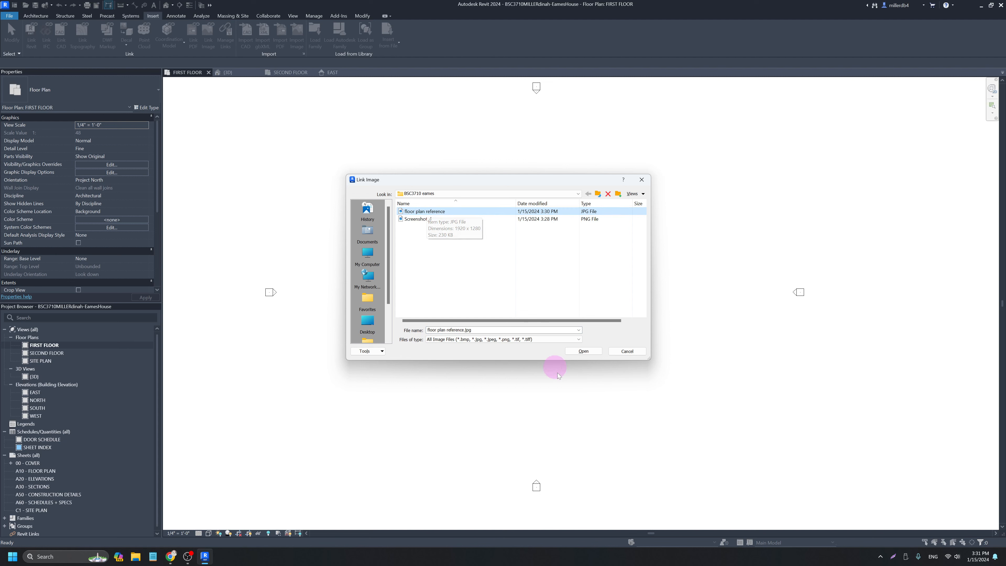
left_click(584, 351)
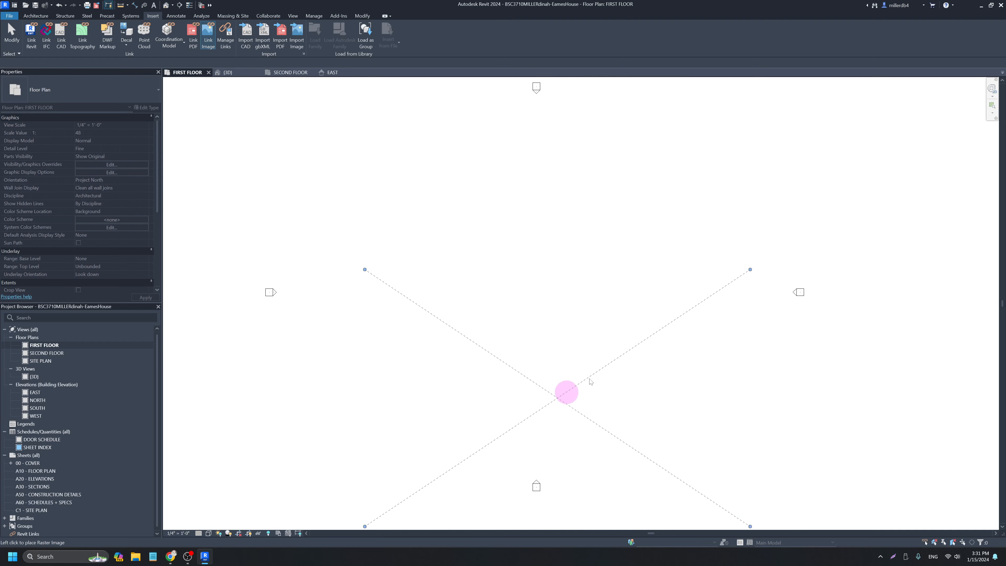
Place the floor plan reference image centred in the FIRST FLOOR view.
left_click(539, 272)
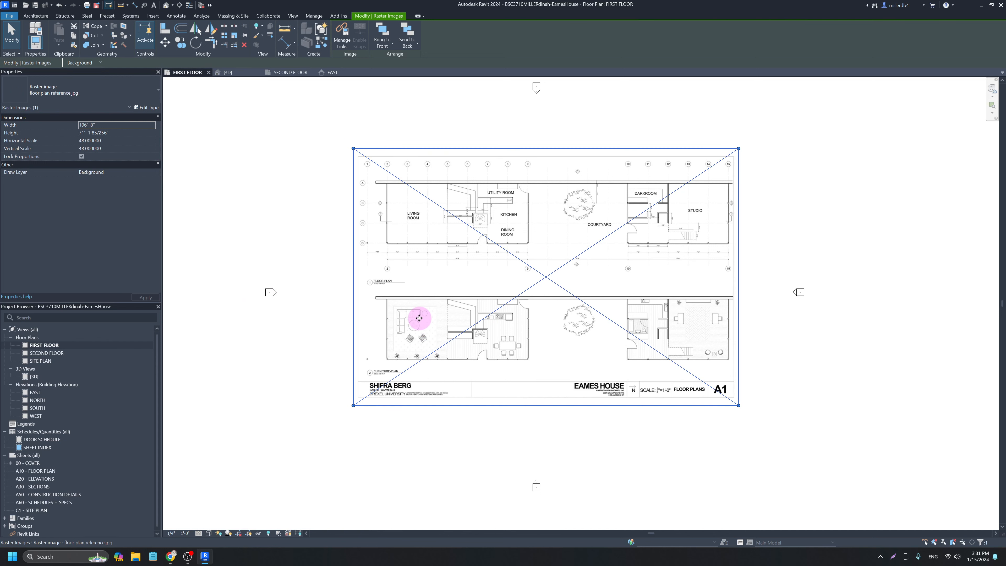
scroll(430, 310, "up", 1)
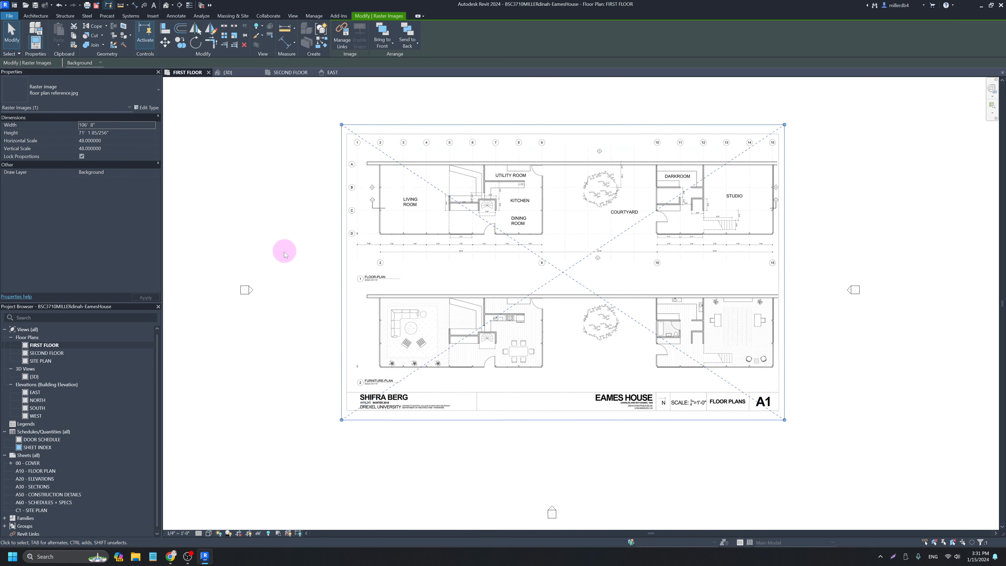
left_click(283, 226)
scroll(381, 226, "up", 1)
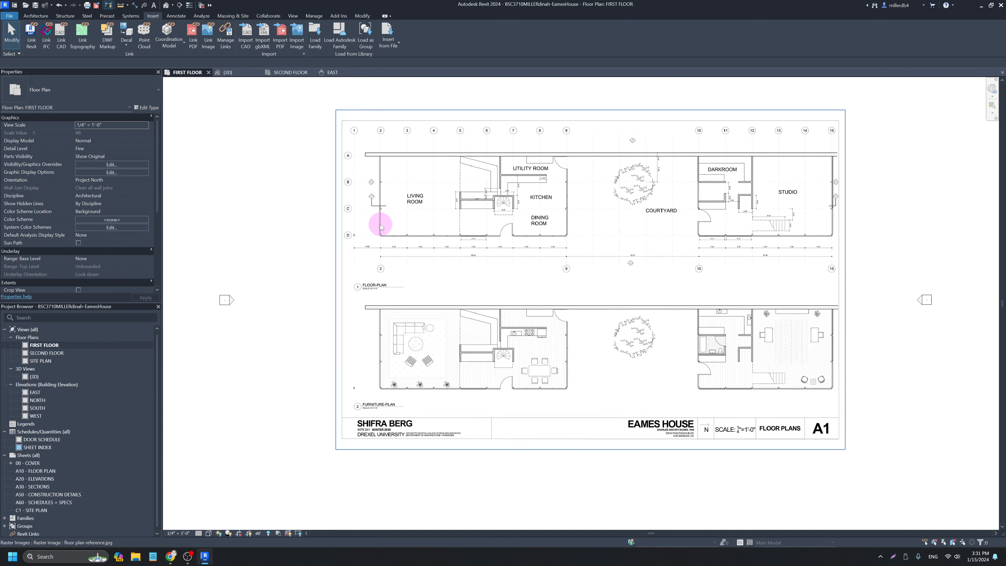
scroll(381, 227, "up", 3)
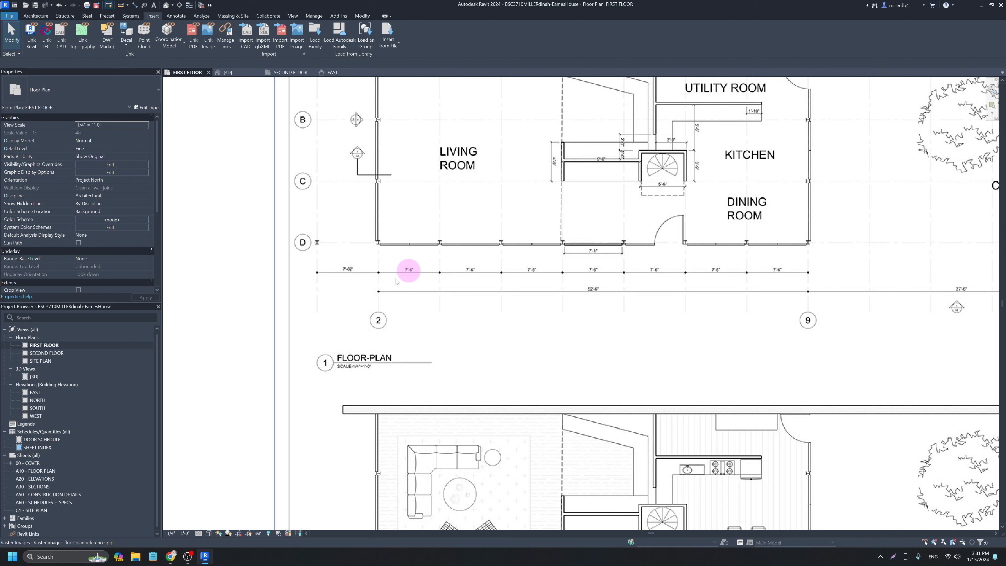
Cancel the accidentally started curtain wall at grid D/2 and select the reference image.
key("w")
key("a")
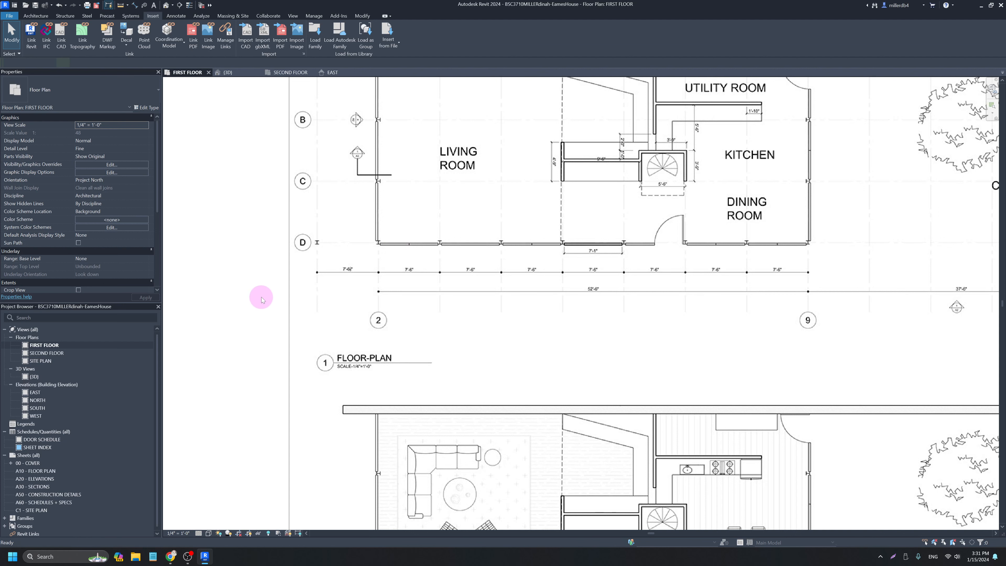
scroll(379, 256, "up", 3)
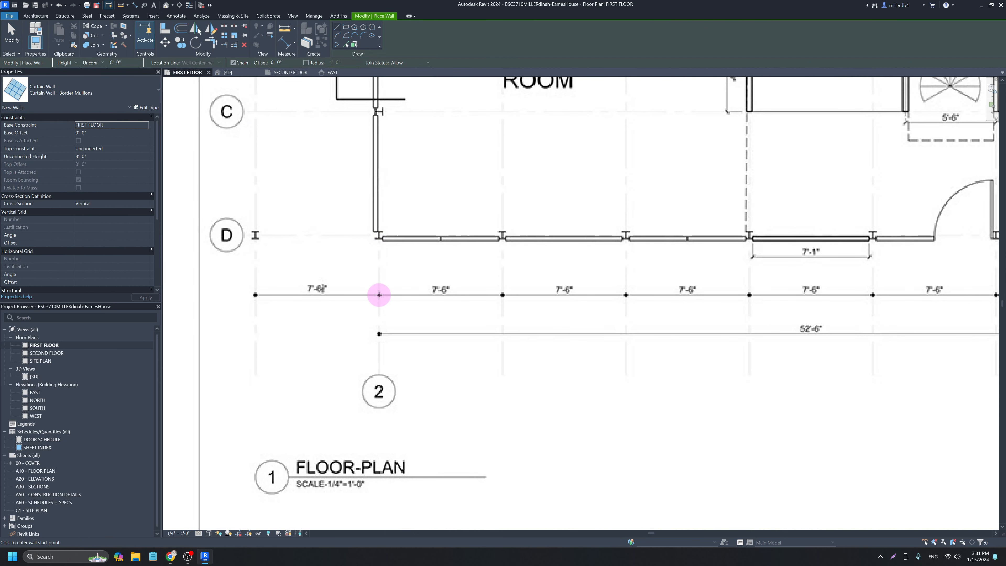
left_click(379, 237)
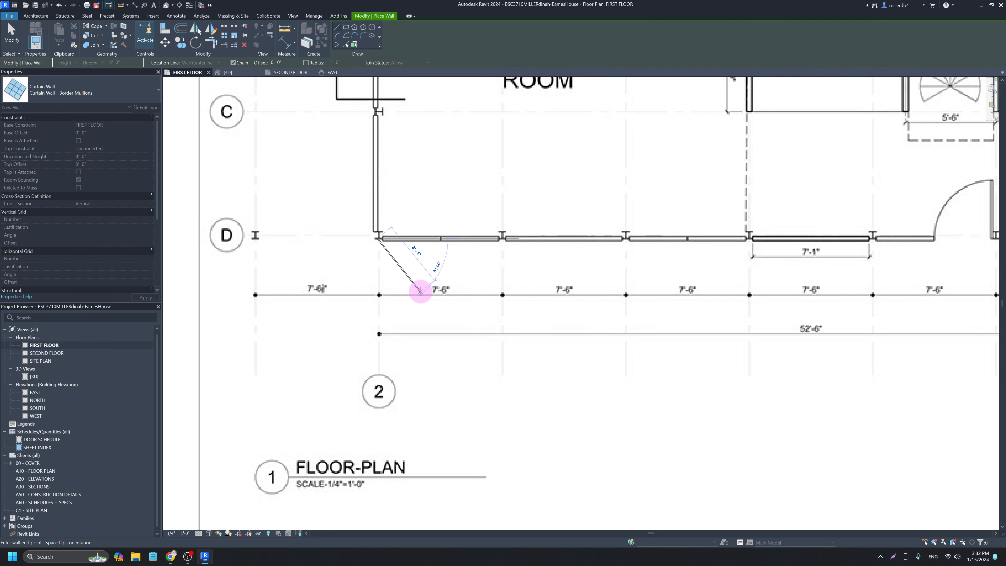
scroll(420, 291, "down", 5)
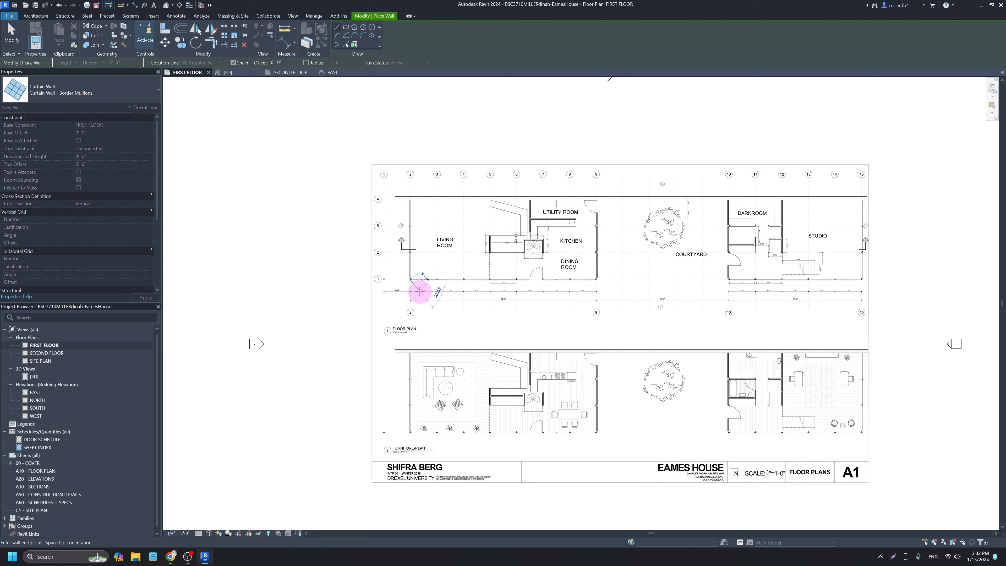
key("Escape")
key("Escape")
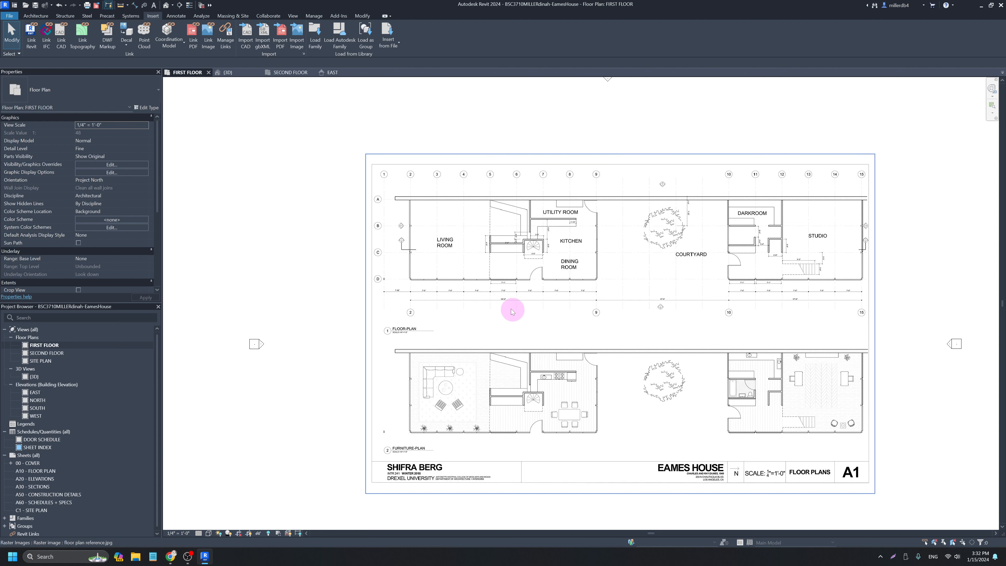
left_click(543, 312)
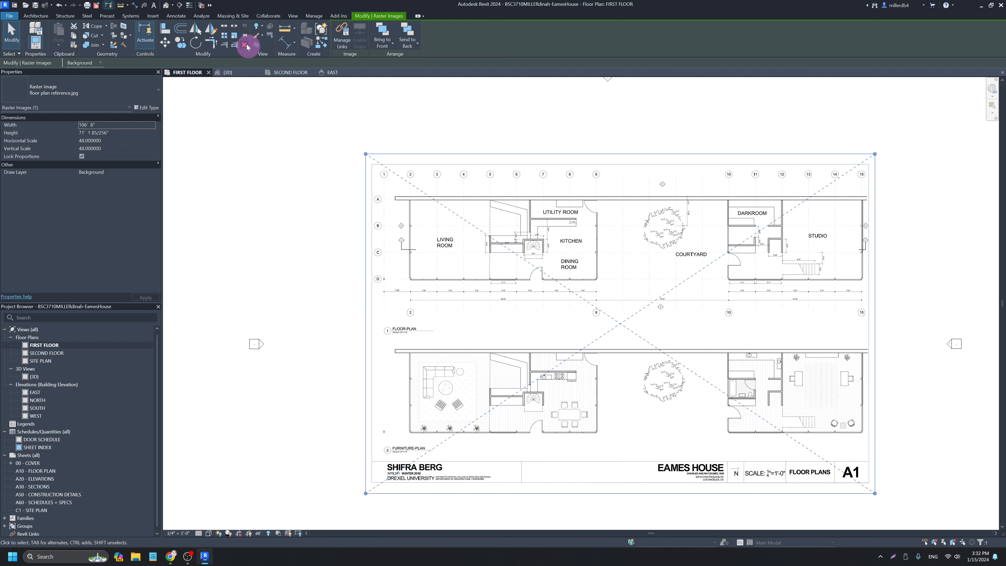
Scale the reference image graphically so one grid bay measures 7'-6".
left_click(235, 37)
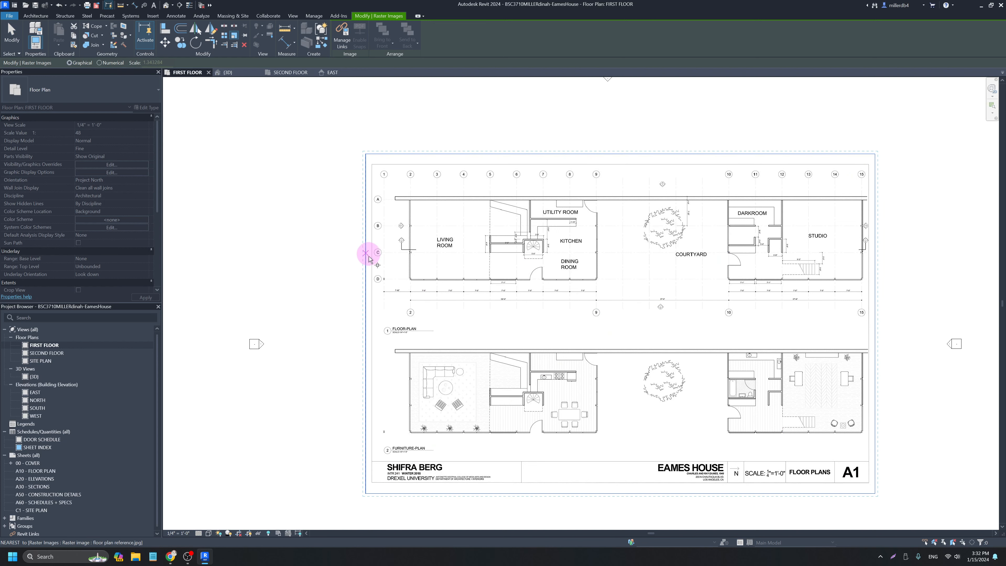
scroll(425, 300, "up", 8)
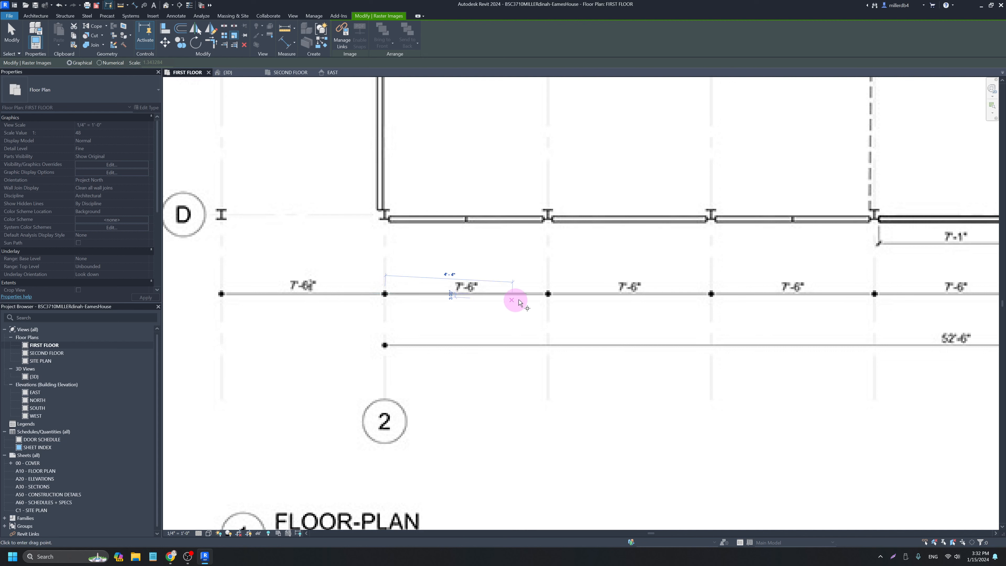
left_click(548, 294)
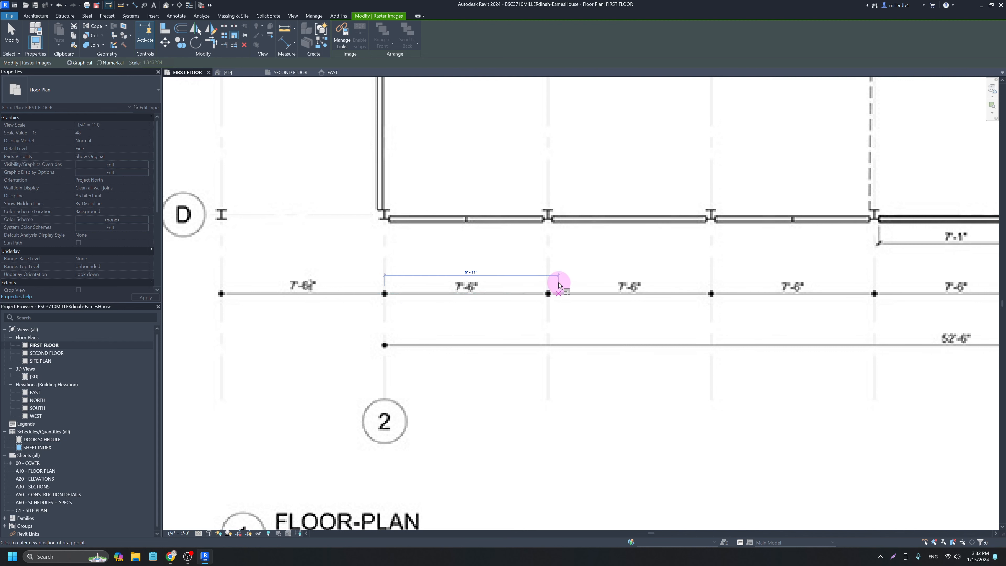
type("7 6")
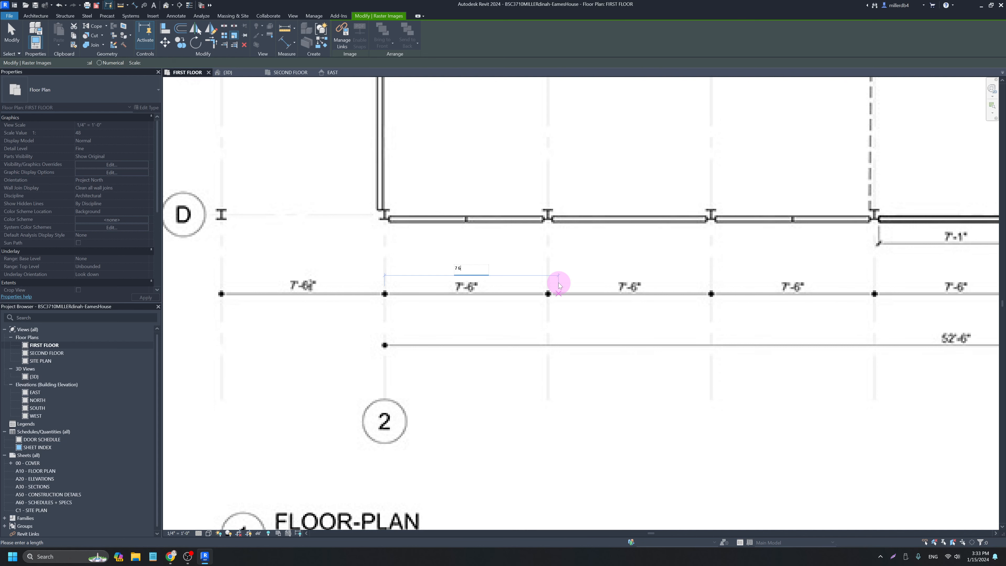
key("Return")
scroll(554, 293, "down", 3)
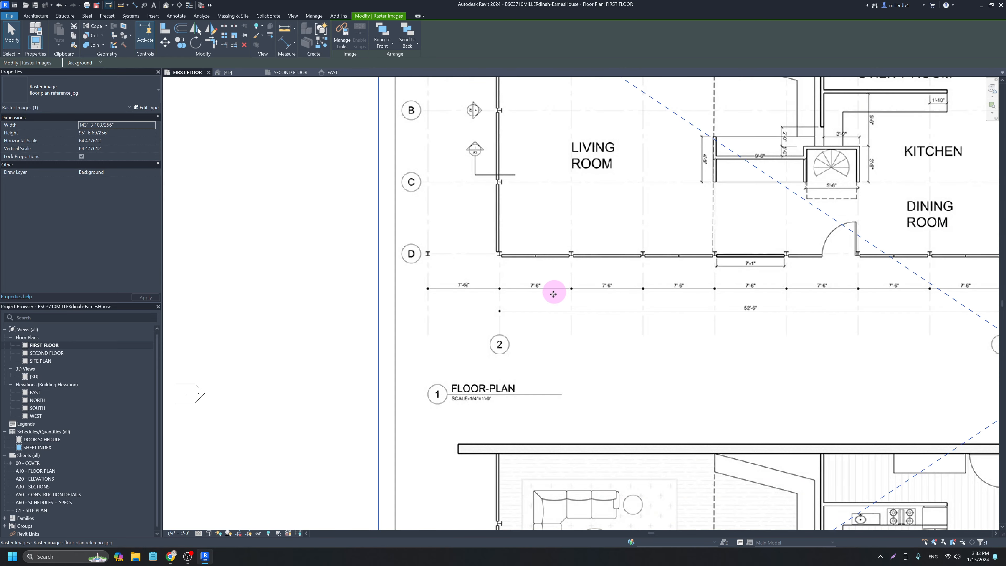
scroll(595, 306, "down", 4)
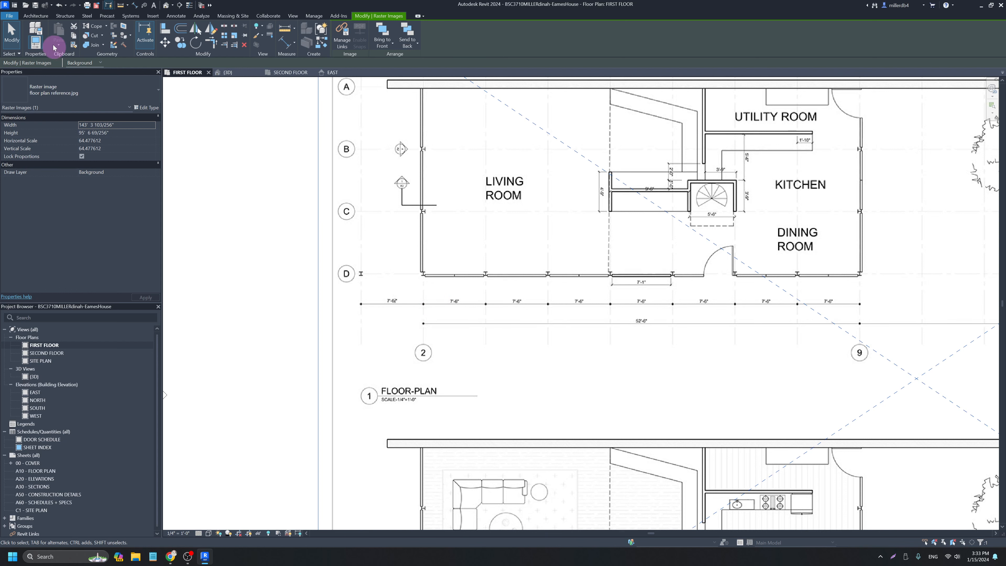
Draw a curtain wall along grid D from grid 2 to 9, then up grid 9 to grid A.
left_click(38, 17)
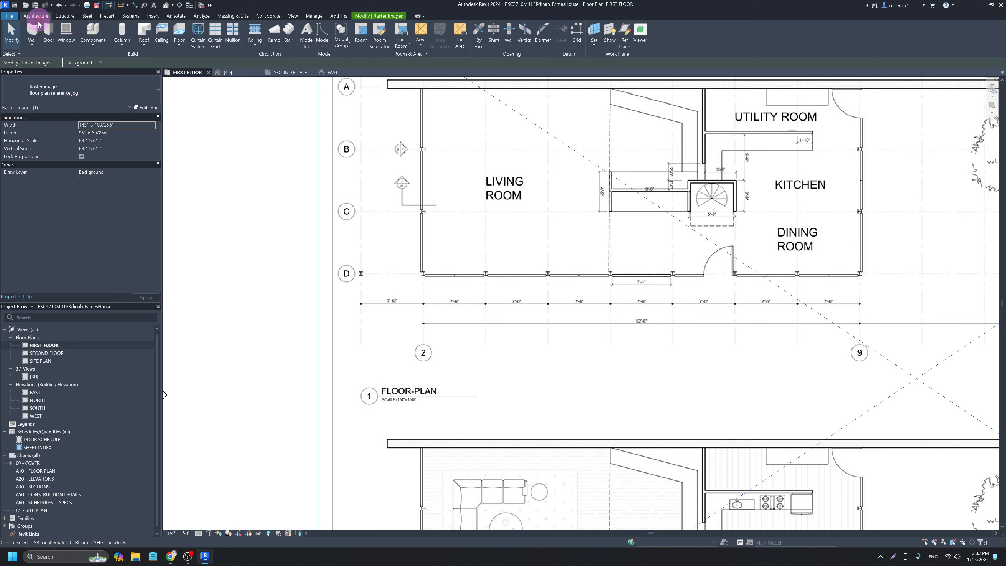
left_click(32, 31)
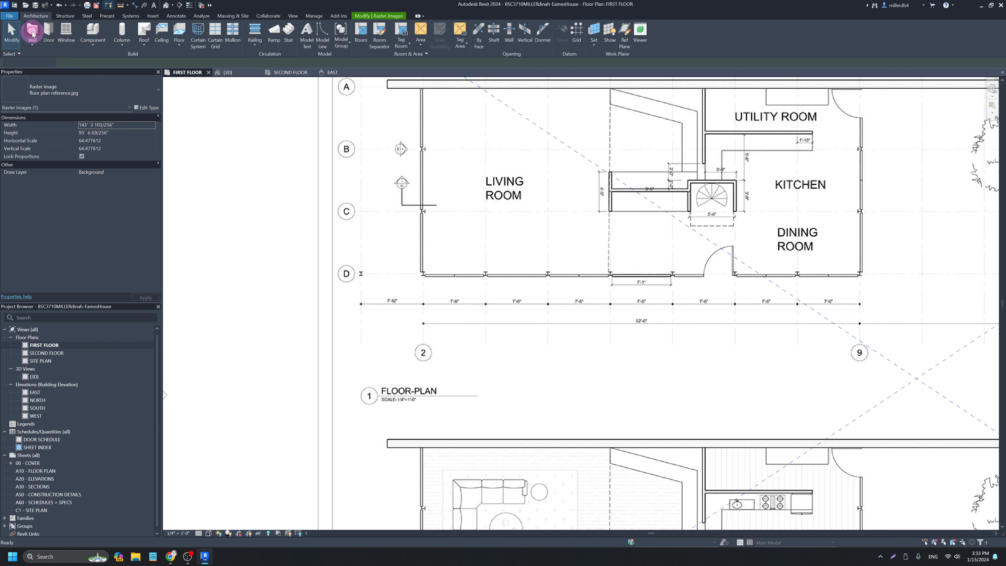
scroll(436, 276, "up", 2)
scroll(436, 276, "up", 2)
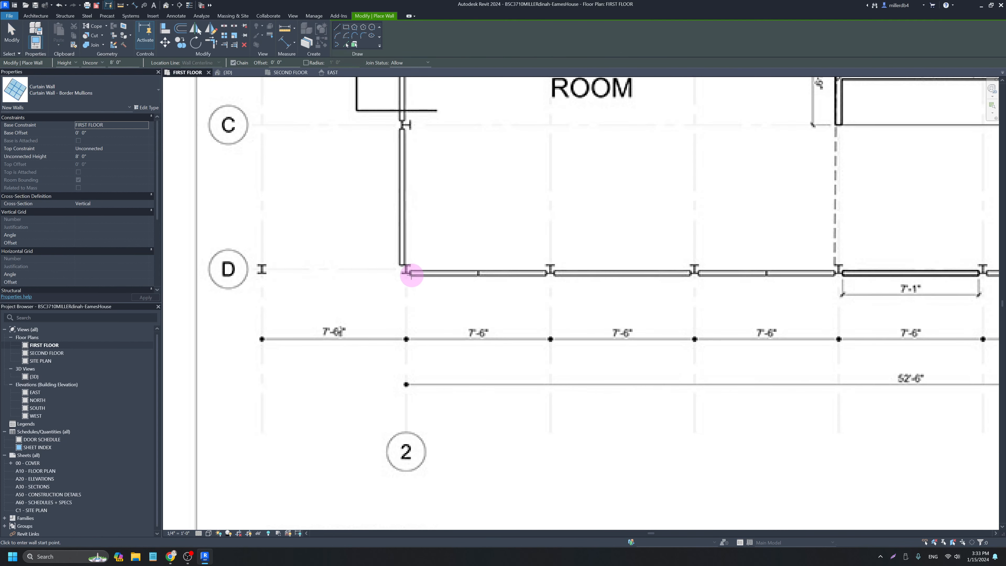
left_click(407, 271)
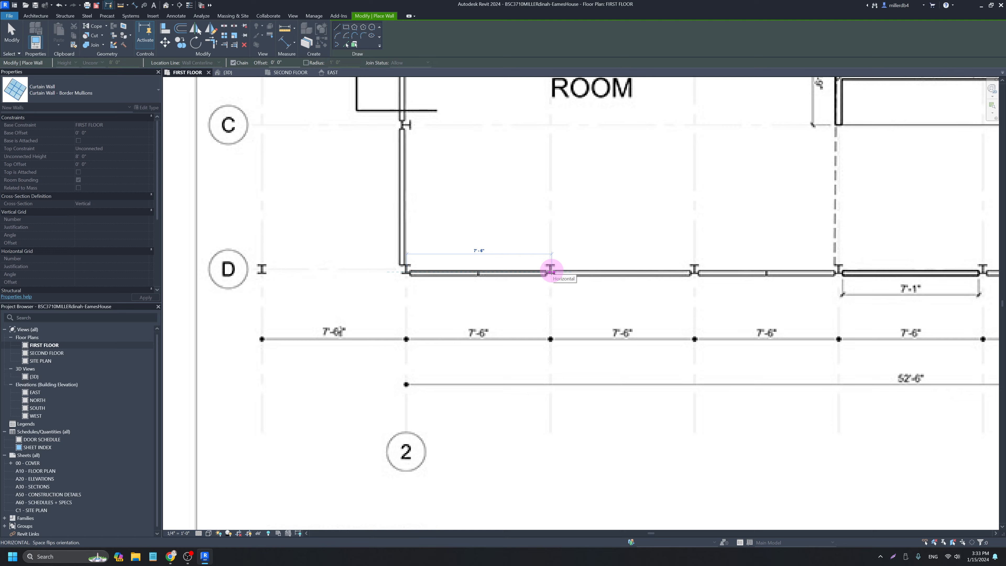
scroll(549, 272, "down", 3)
scroll(566, 290, "down", 3)
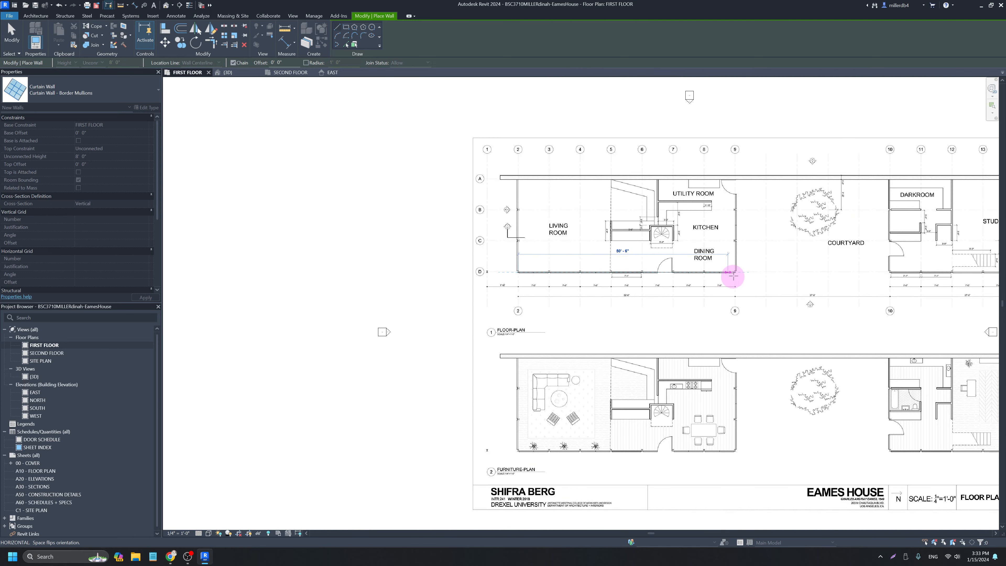
scroll(736, 274, "up", 4)
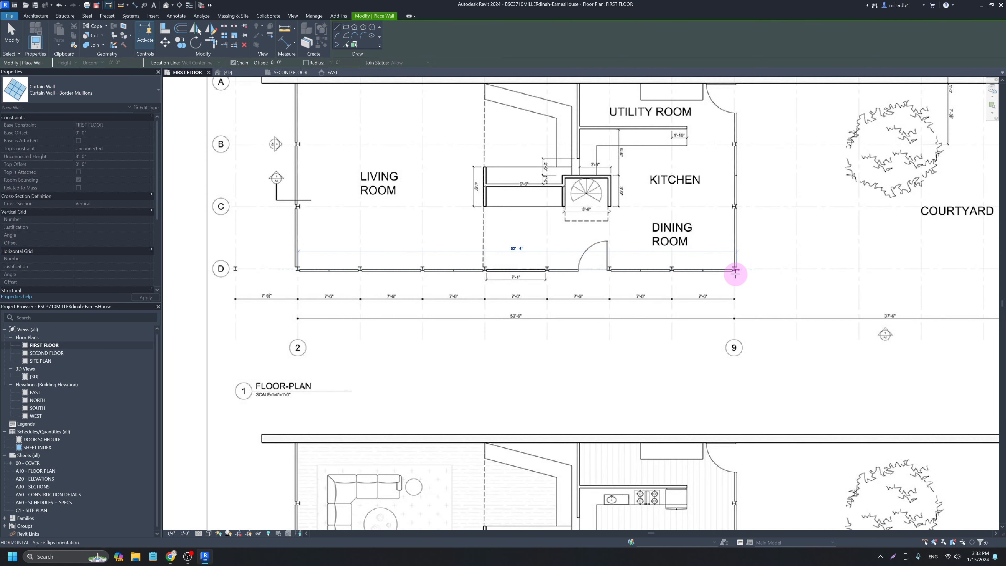
left_click(736, 273)
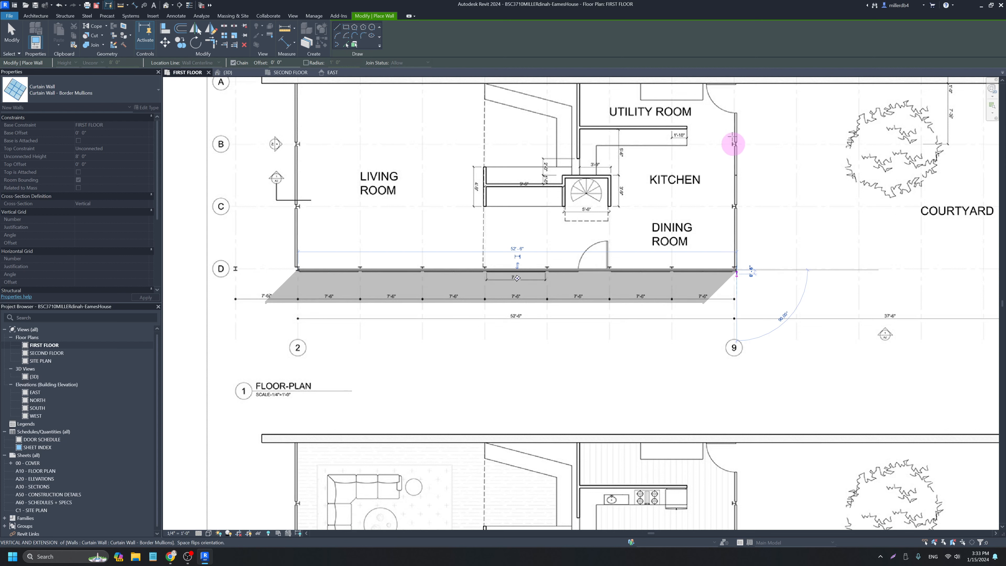
left_click(737, 82)
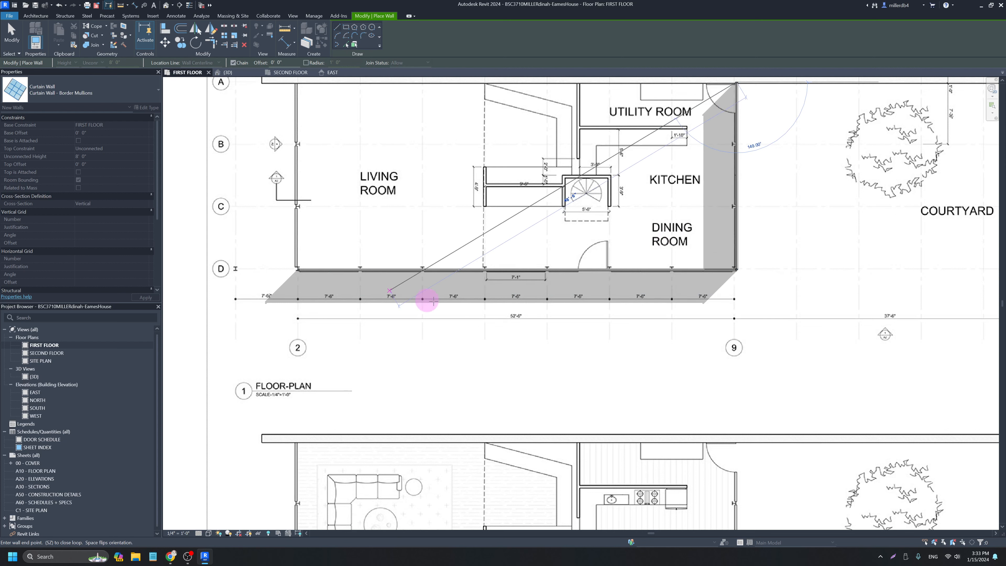
key("Escape")
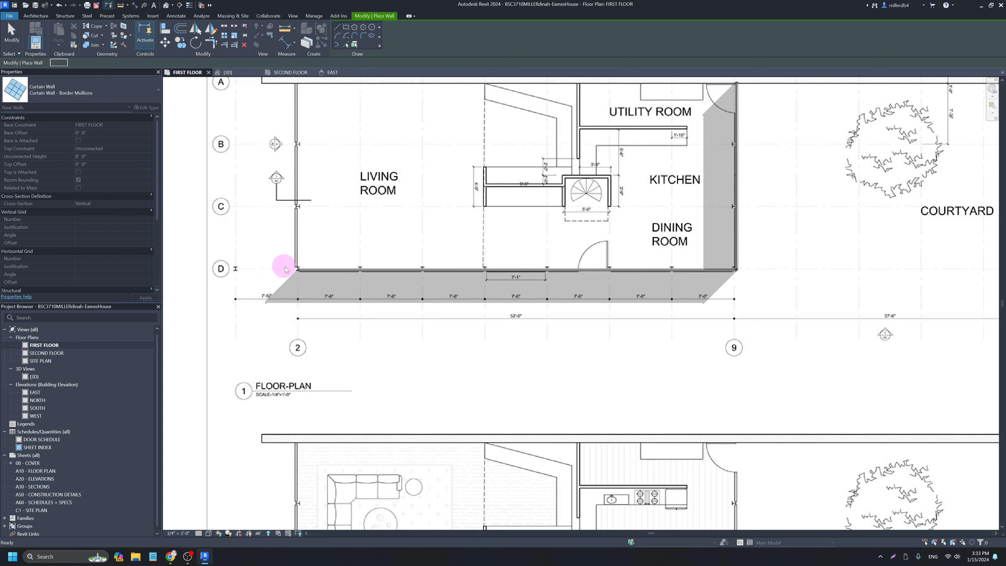
Draw a curtain wall up grid 2 from grid D to grid A.
left_click(295, 269)
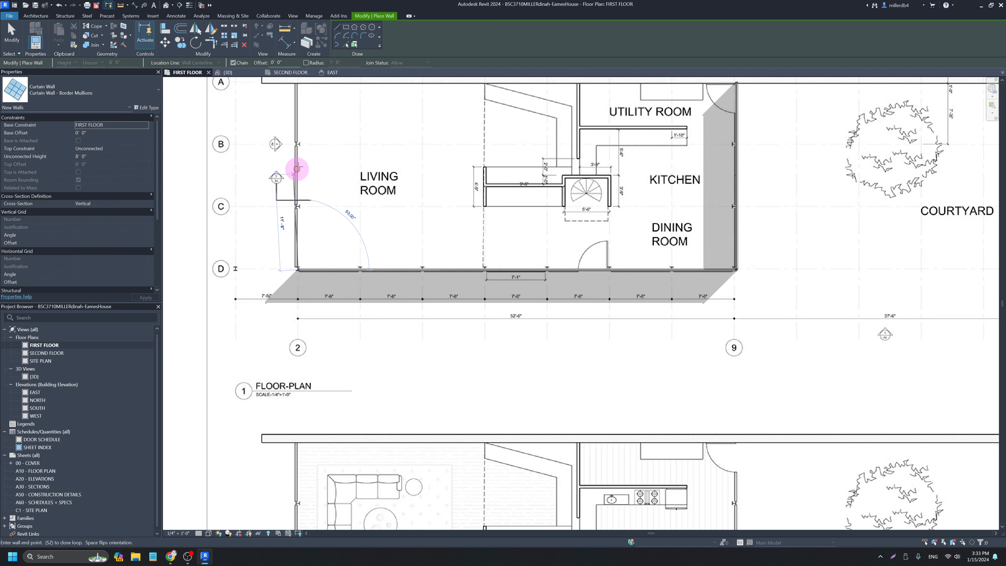
left_click(298, 81)
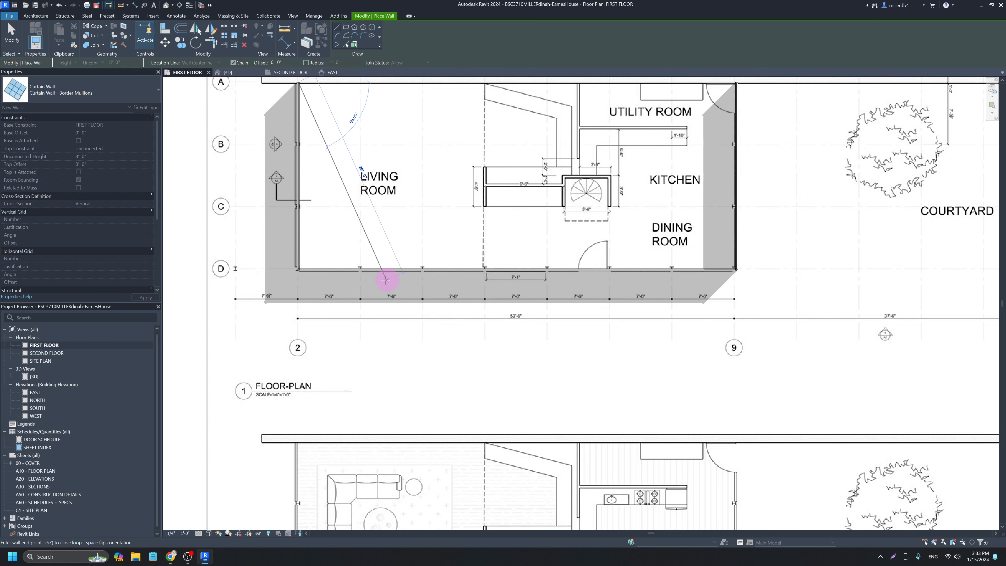
scroll(386, 285, "down", 2)
key("Escape")
key("Escape")
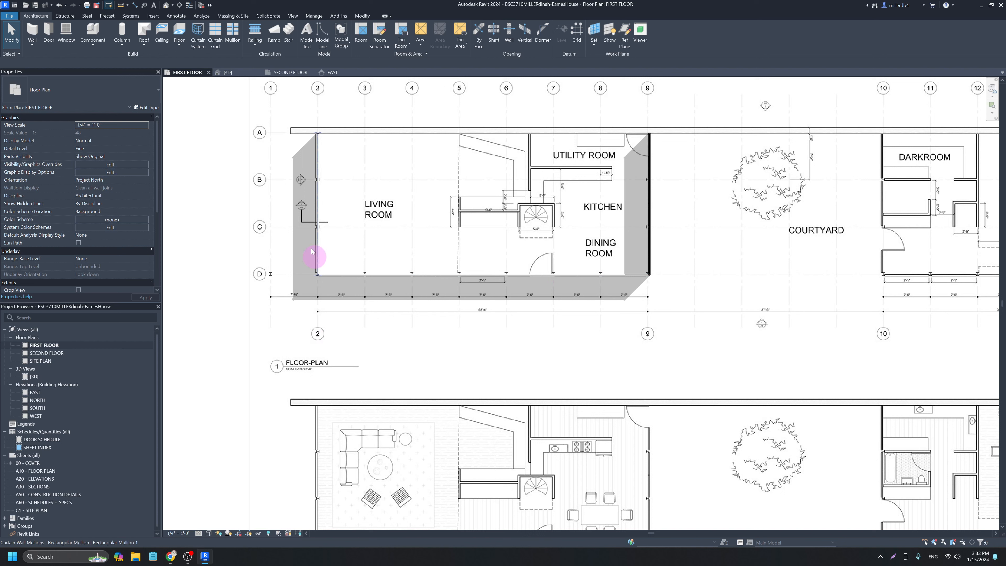
Check the reference image, toggle shadows off and on, and restart Wall with the type list open.
left_click(255, 130)
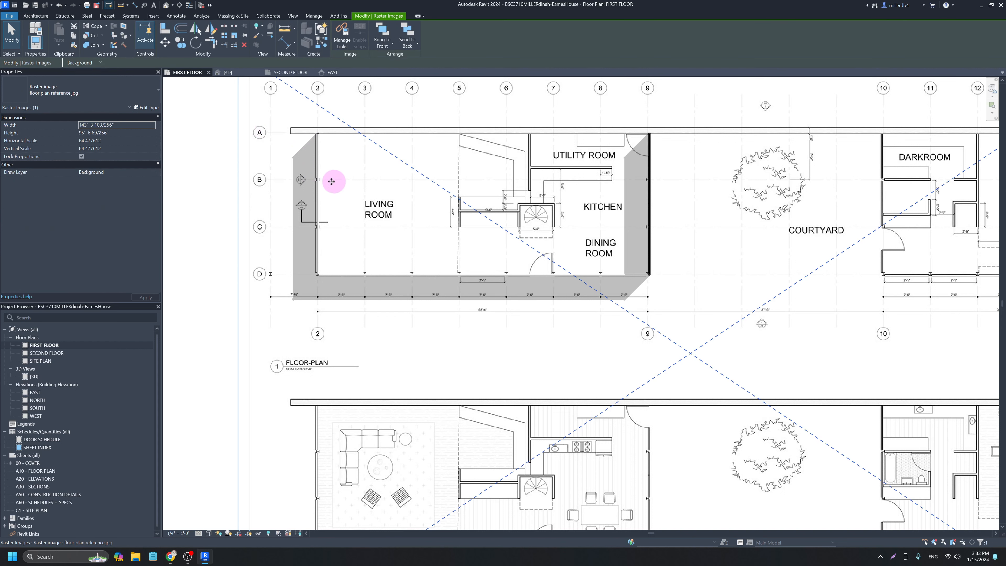
left_click(317, 172)
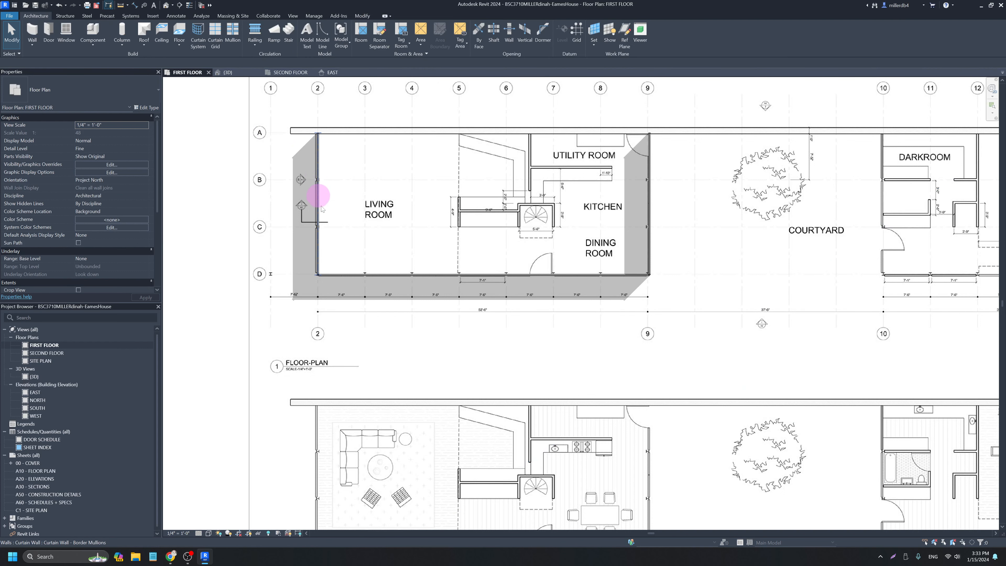
left_click(229, 534)
left_click(229, 534)
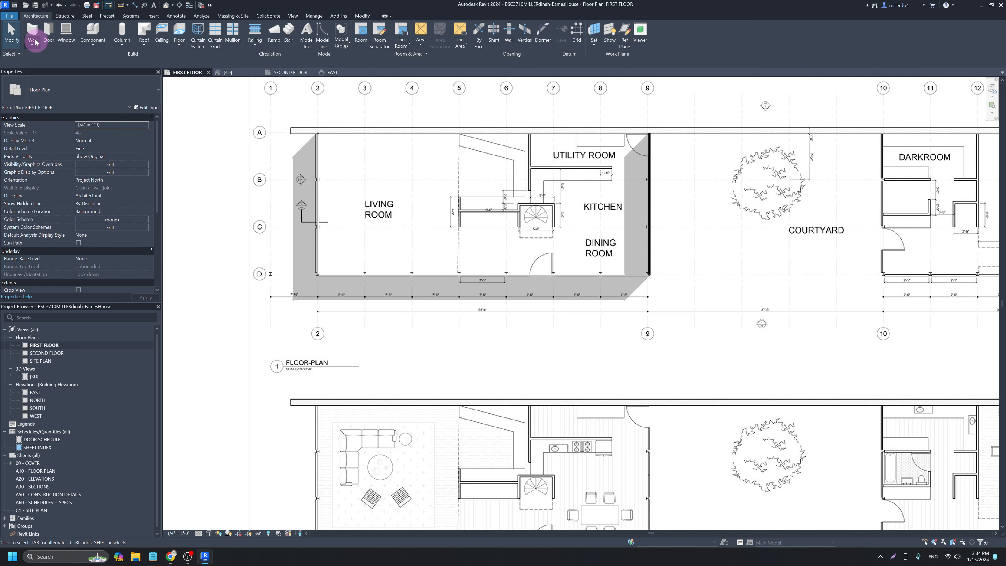
left_click(32, 32)
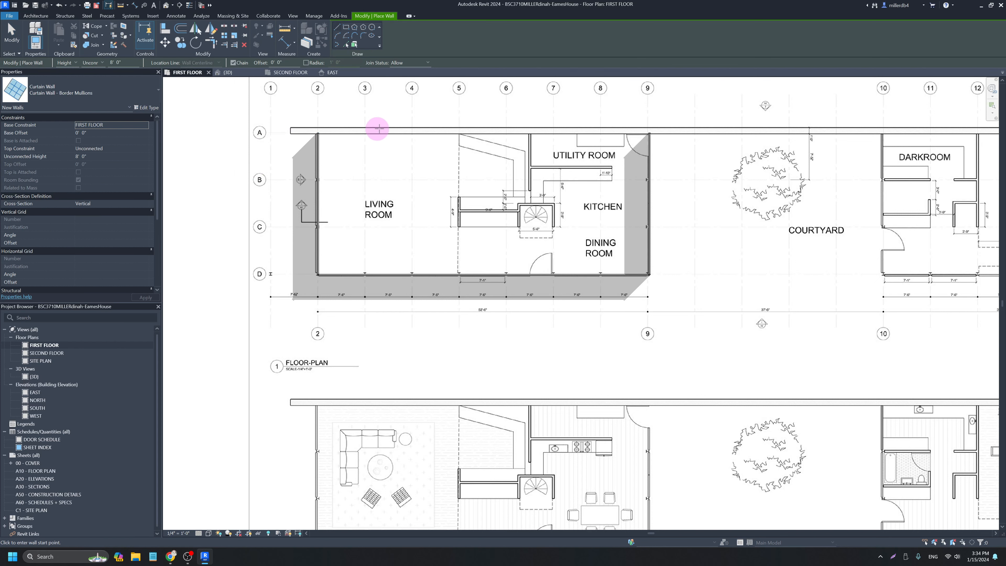
left_click(129, 94)
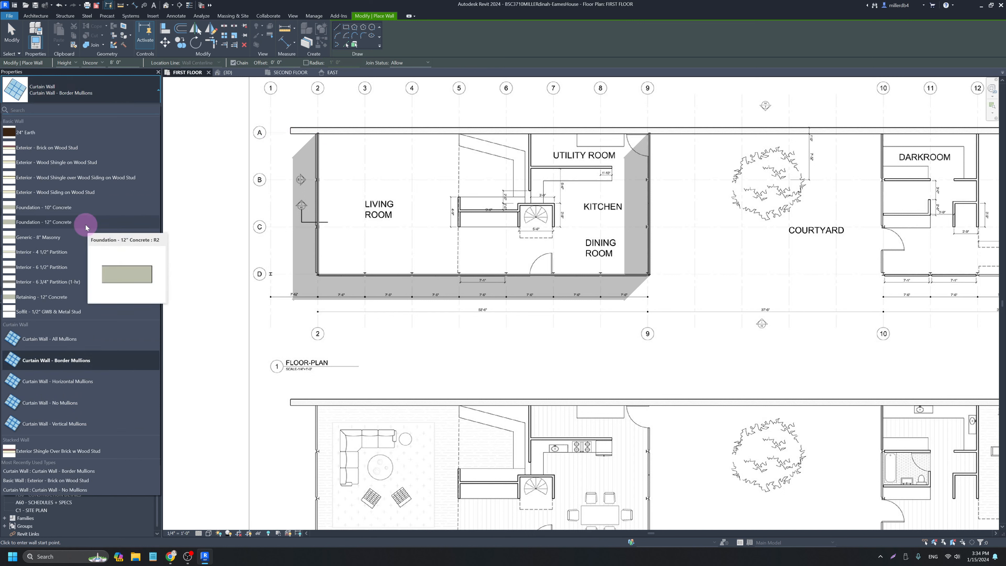
Draw a Retaining - 12" Concrete wall along grid A from grid 1 to grid 15.
left_click(70, 298)
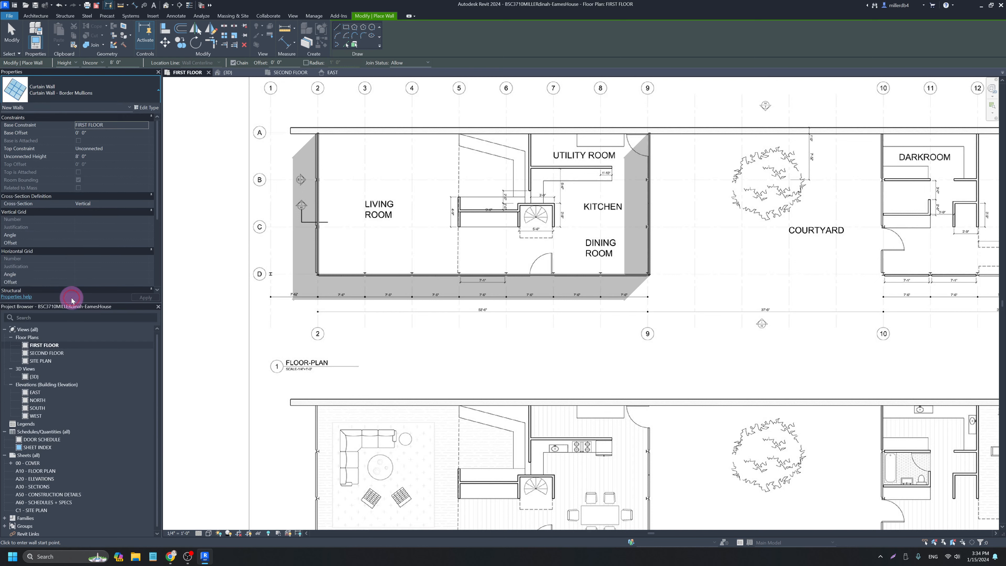
left_click(292, 131)
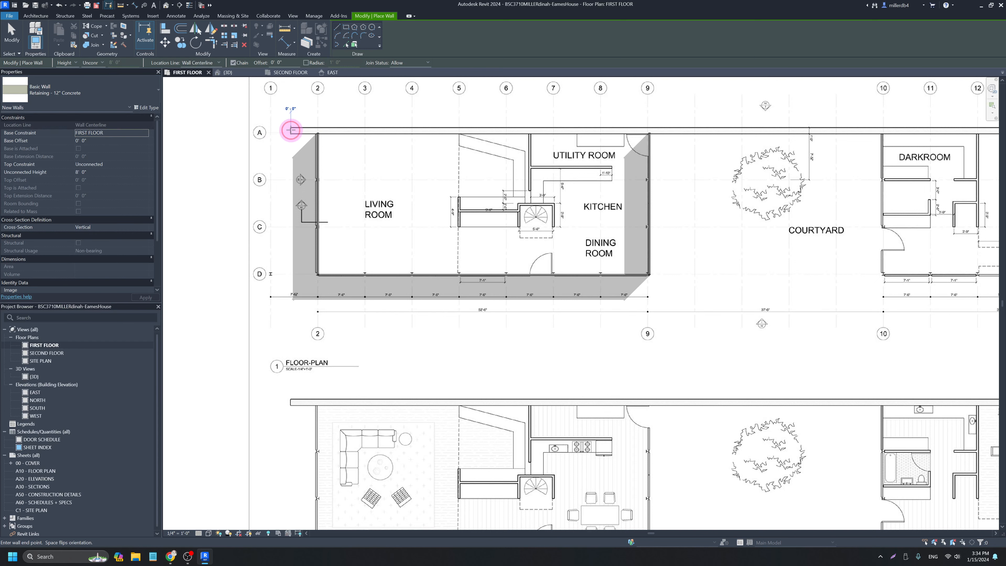
scroll(418, 131, "down", 4)
middle_click_drag(421, 151, 319, 152)
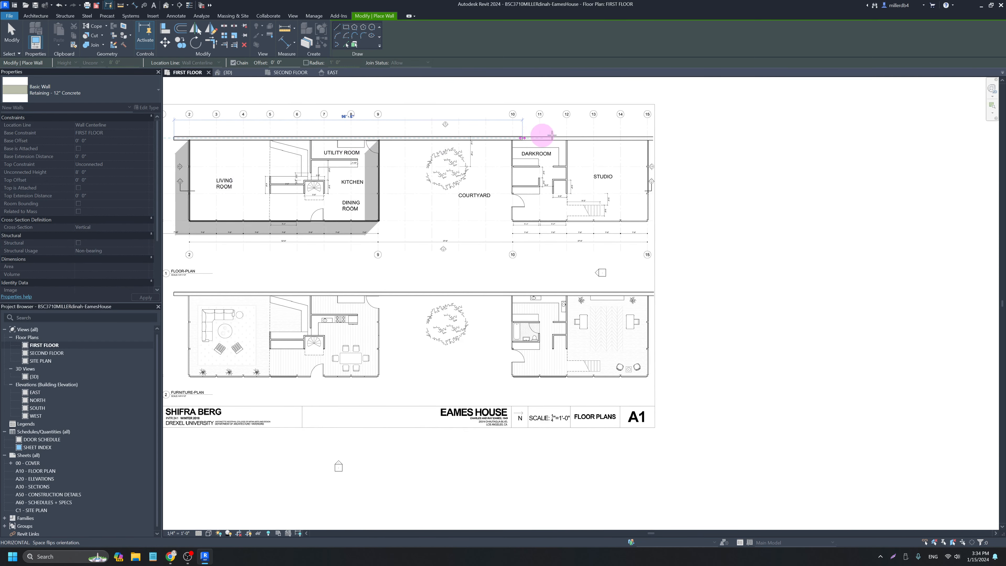
left_click(653, 138)
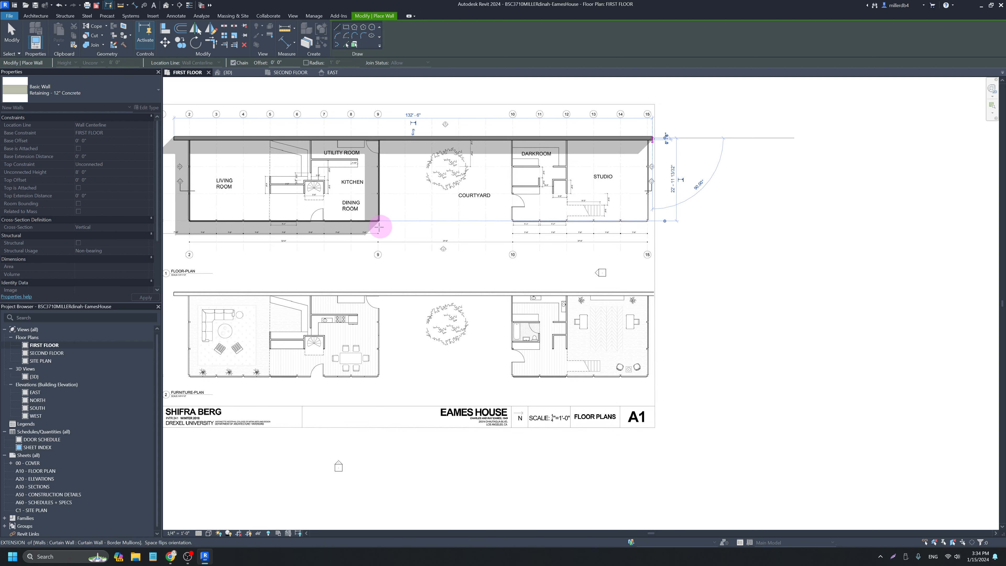
key("Escape")
key("Escape")
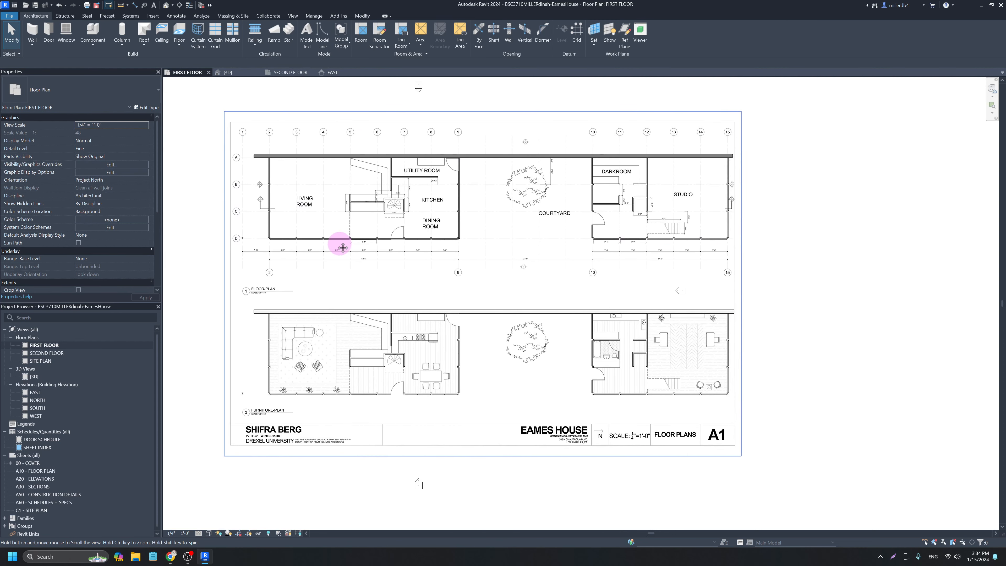
scroll(276, 152, "up", 4)
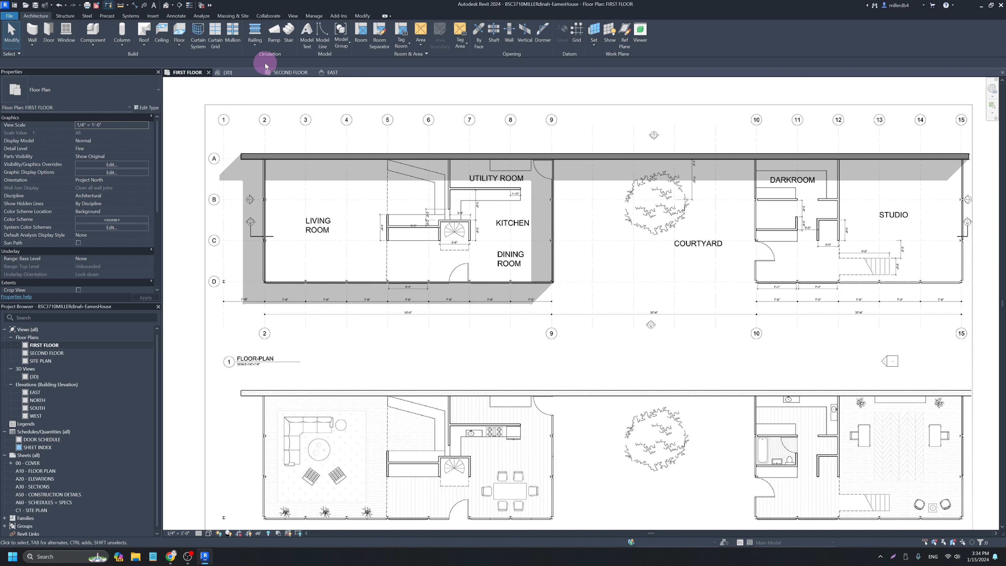
In the default 3D view, raise the short-end curtain wall's Top Constraint to an upper level.
left_click(167, 5)
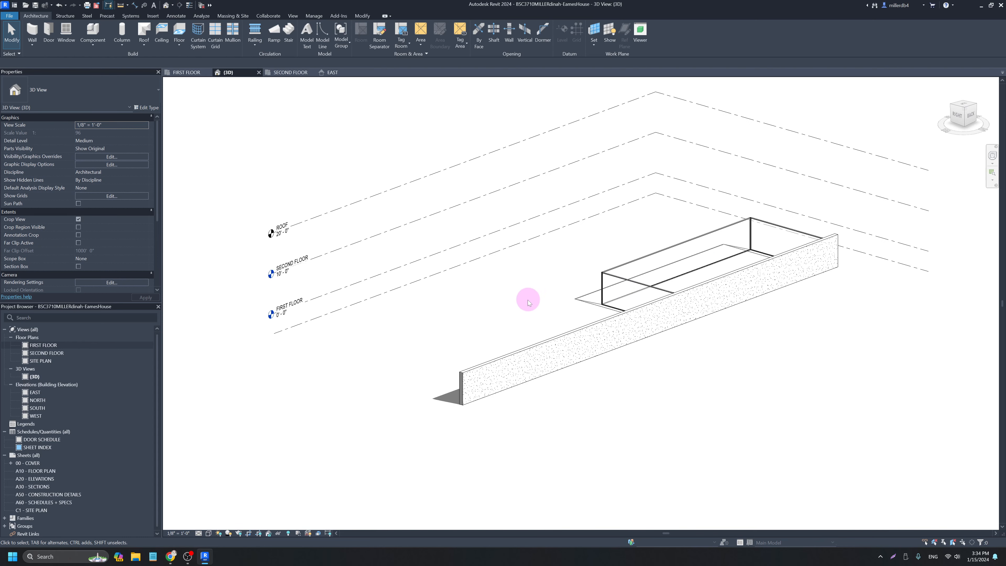
middle_click_drag(550, 319, 576, 298, "shift")
scroll(577, 298, "up", 2)
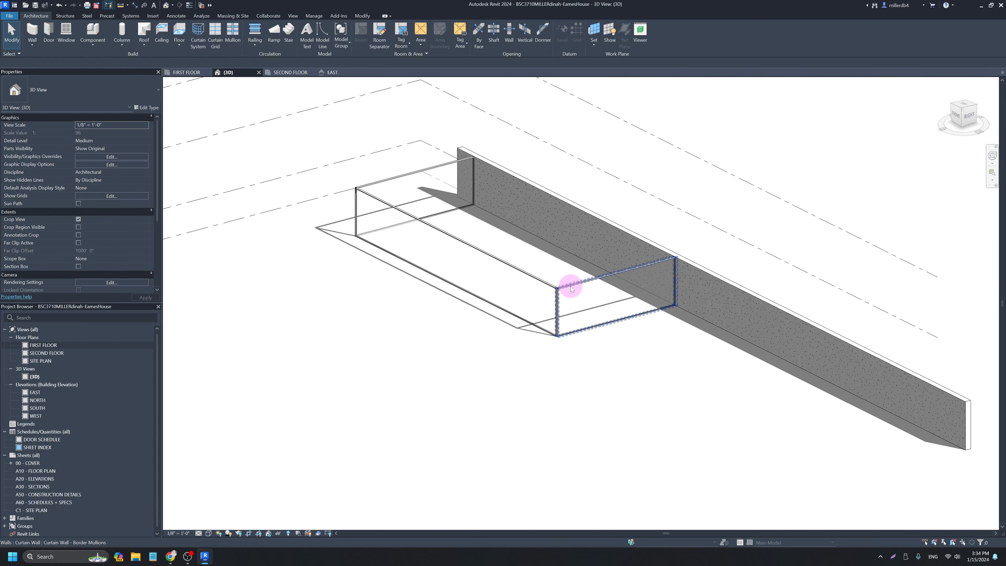
left_click(572, 289)
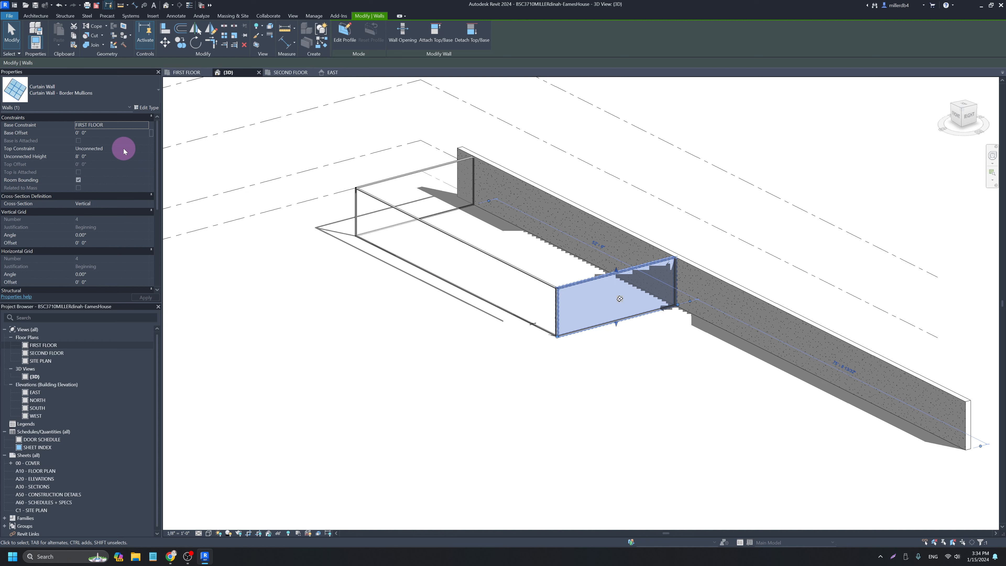
left_click(142, 149)
left_click(146, 150)
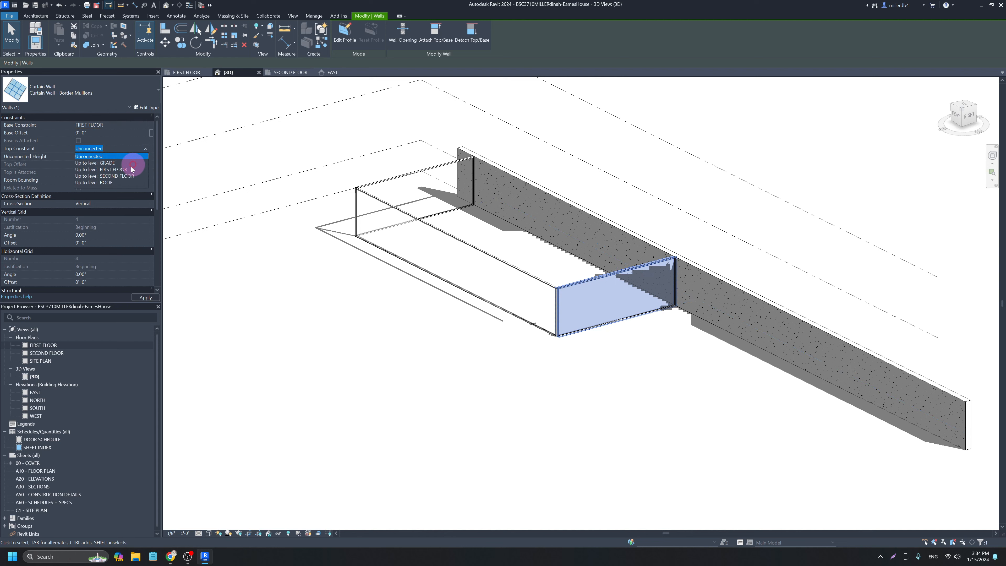
left_click(106, 178)
left_click(266, 300)
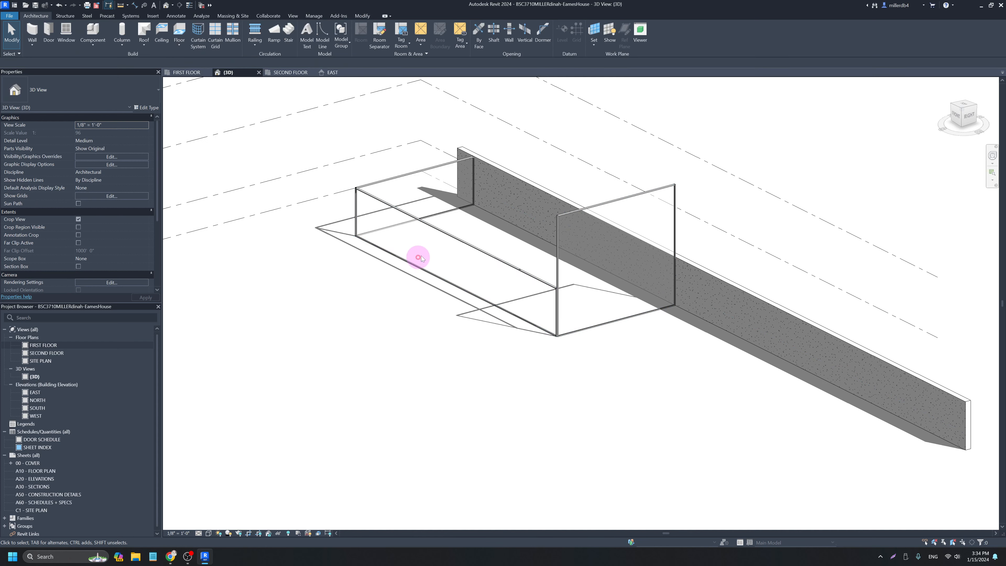
Set the connected curtain wall chain's Top Constraint to SECOND FLOOR, then return to the FIRST FLOOR plan.
key("Tab")
left_click(564, 219)
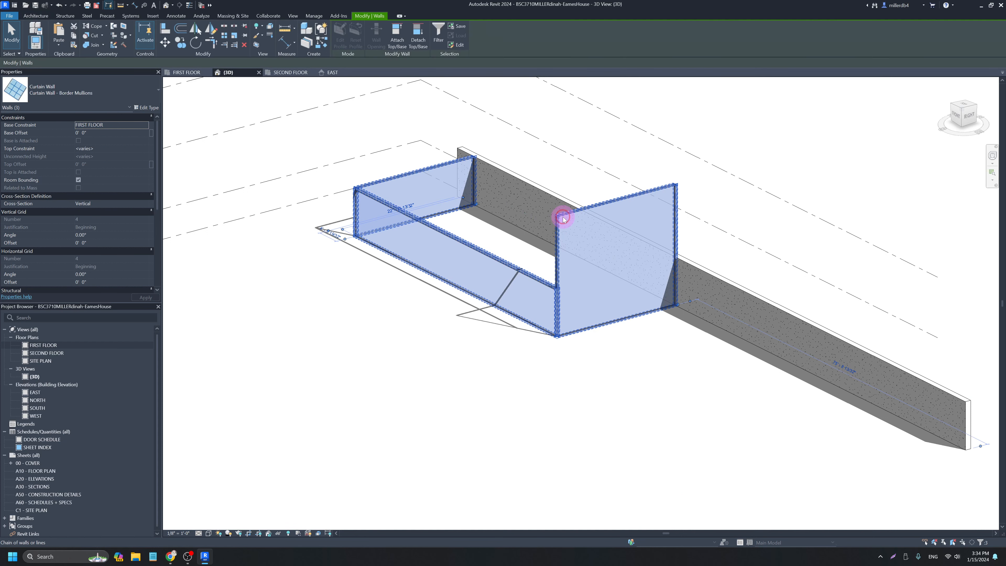
left_click(94, 151)
left_click(146, 148)
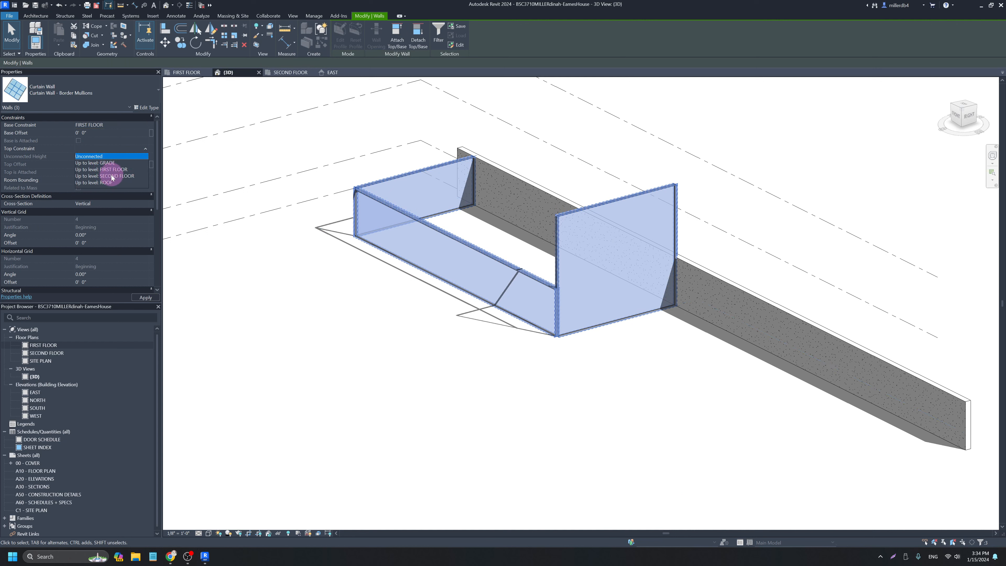
left_click(107, 182)
left_click(272, 258)
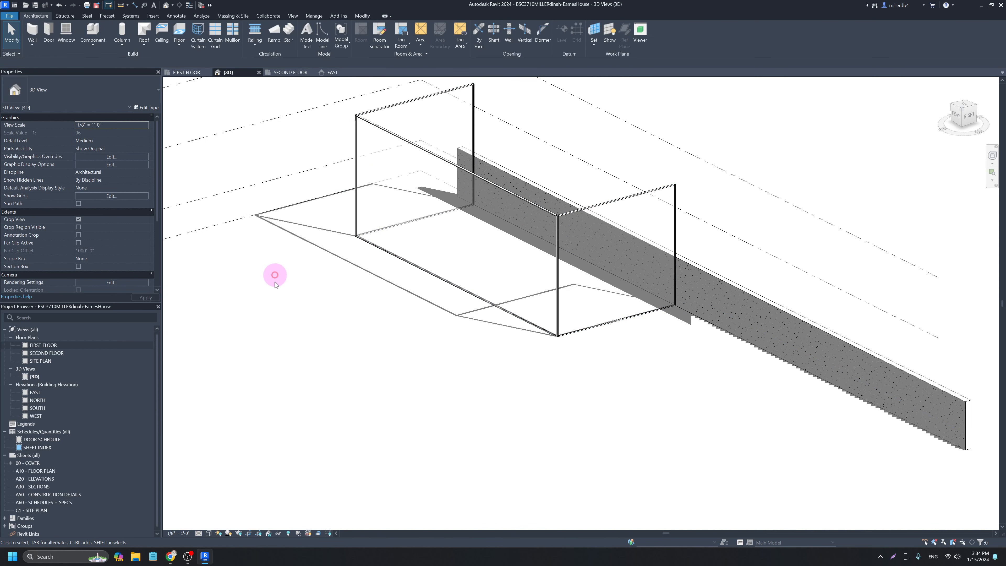
double_click(43, 345)
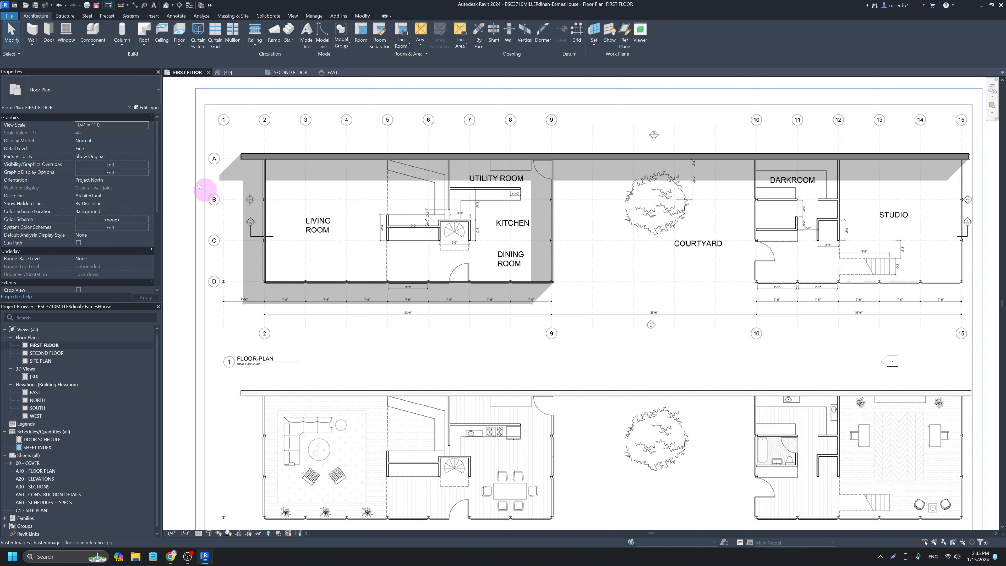
Start placing Interior - 4 1/2" Partition walls with Top Constraint Up to level: SECOND FLOOR.
left_click(35, 35)
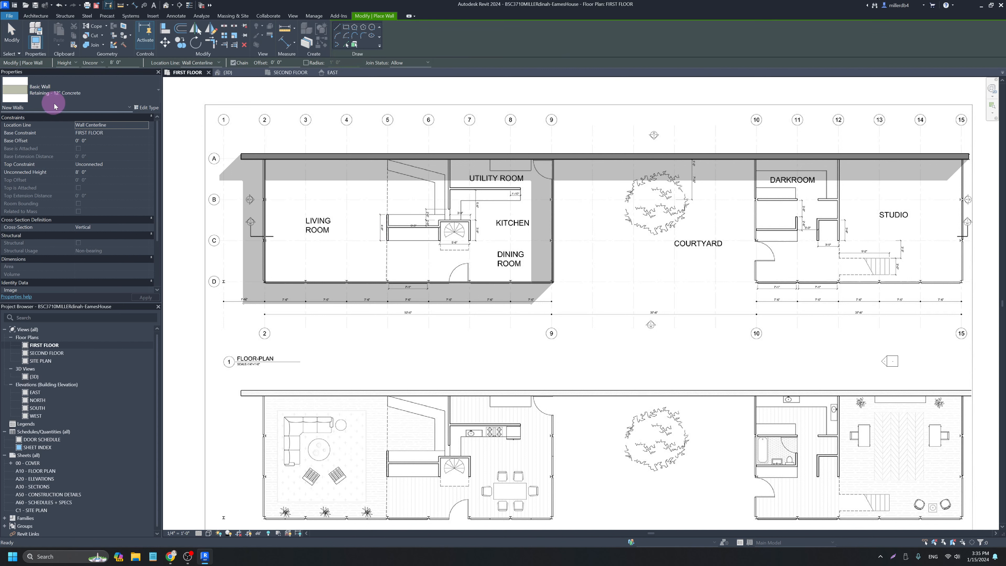
left_click(65, 95)
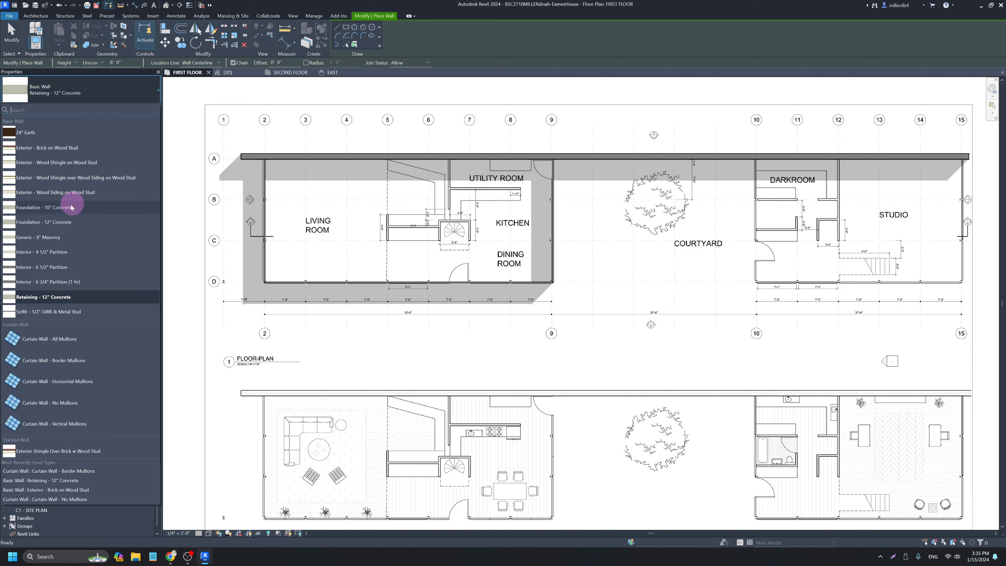
left_click(46, 254)
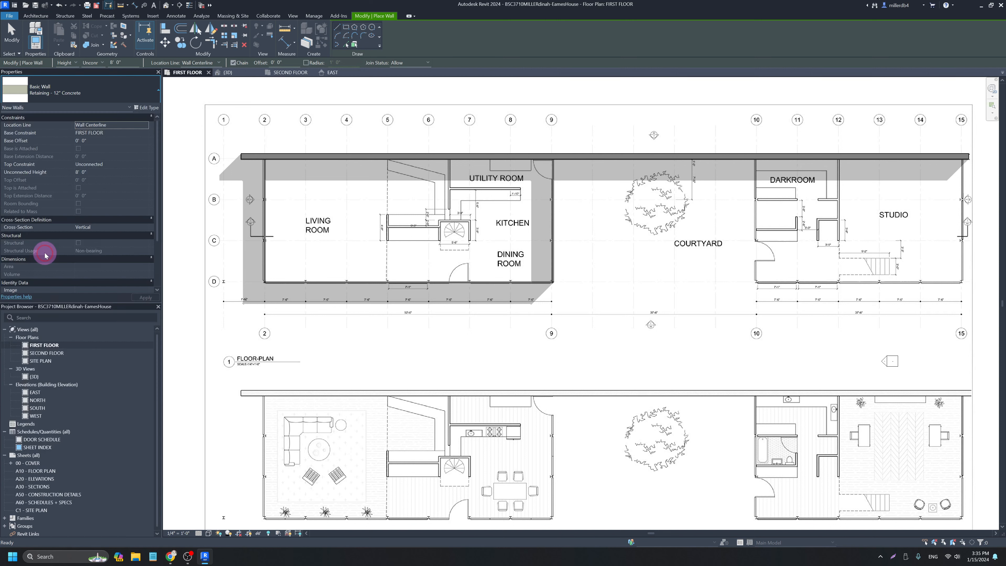
left_click(110, 167)
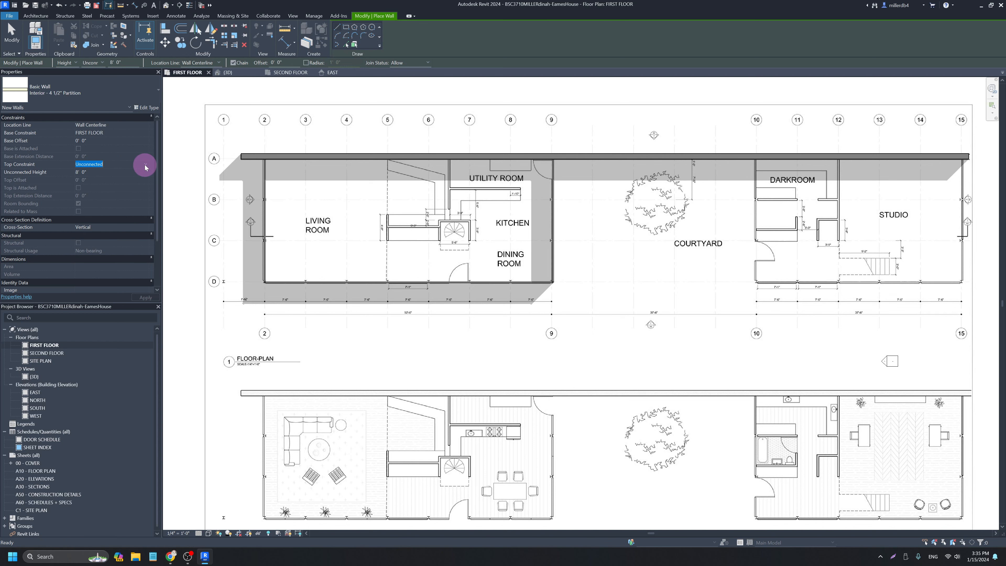
left_click(144, 167)
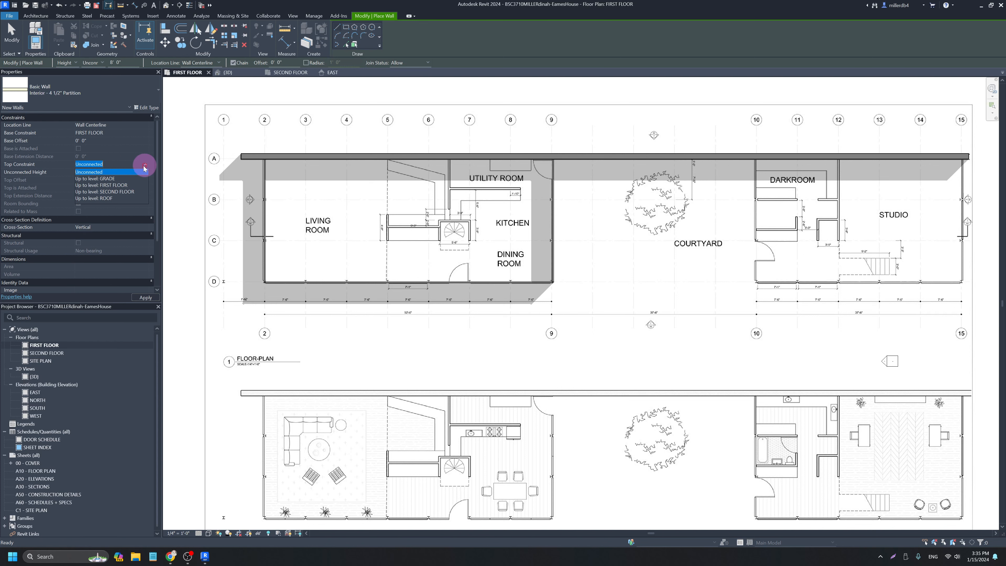
left_click(115, 191)
Trace partition walls around the spiral stair: its west, left, top and right sides.
scroll(424, 229, "up", 3)
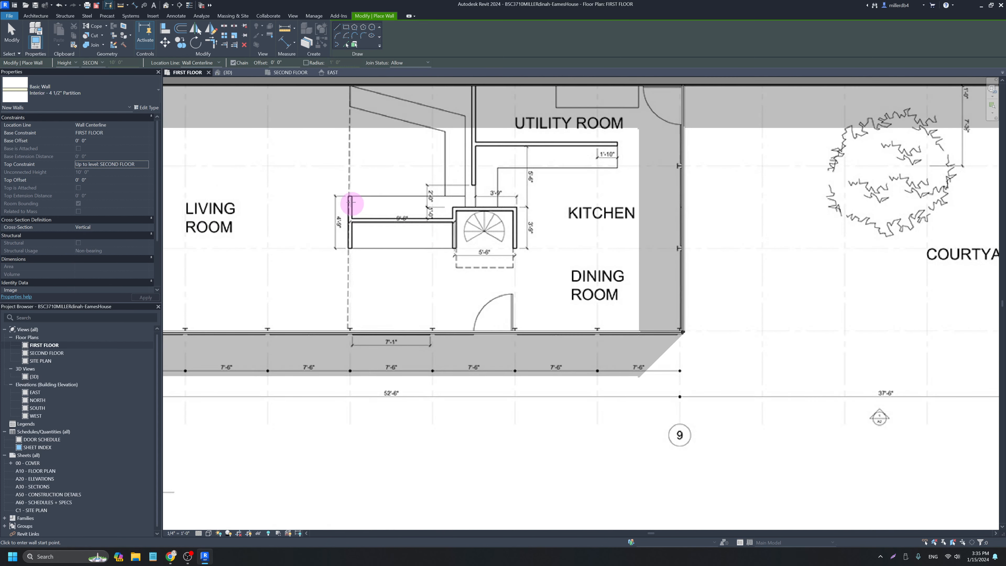
left_click(350, 197)
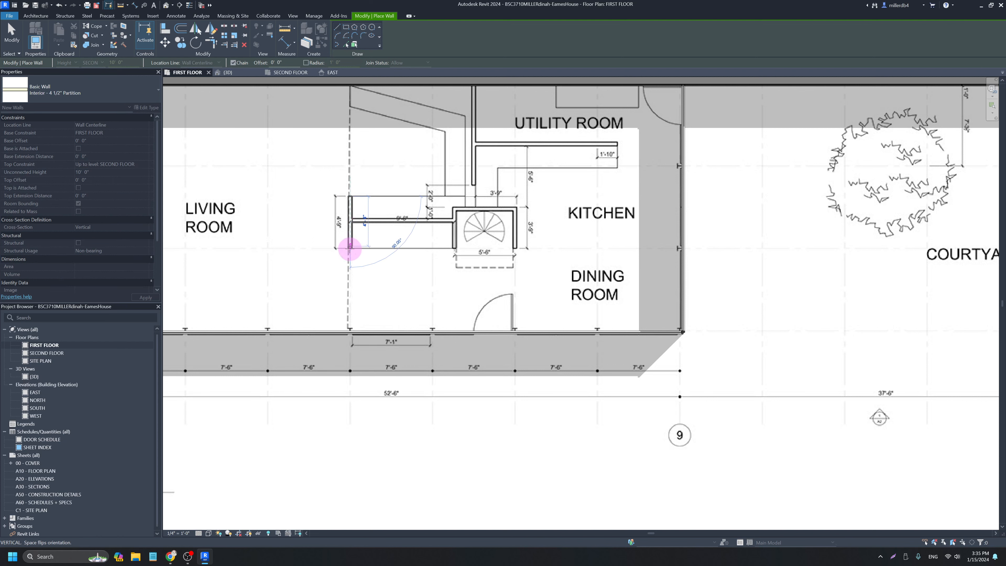
left_click(350, 247)
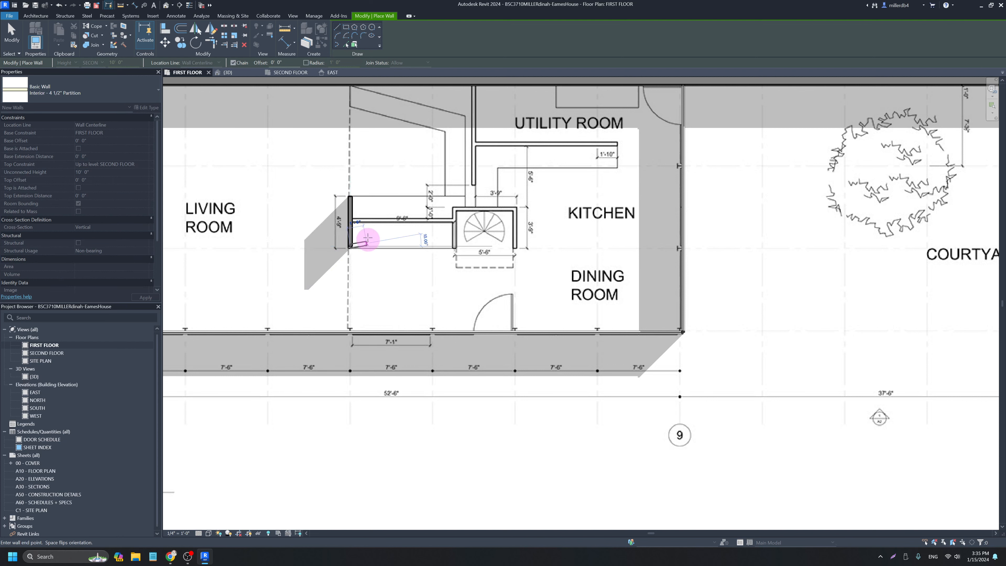
left_click(351, 221)
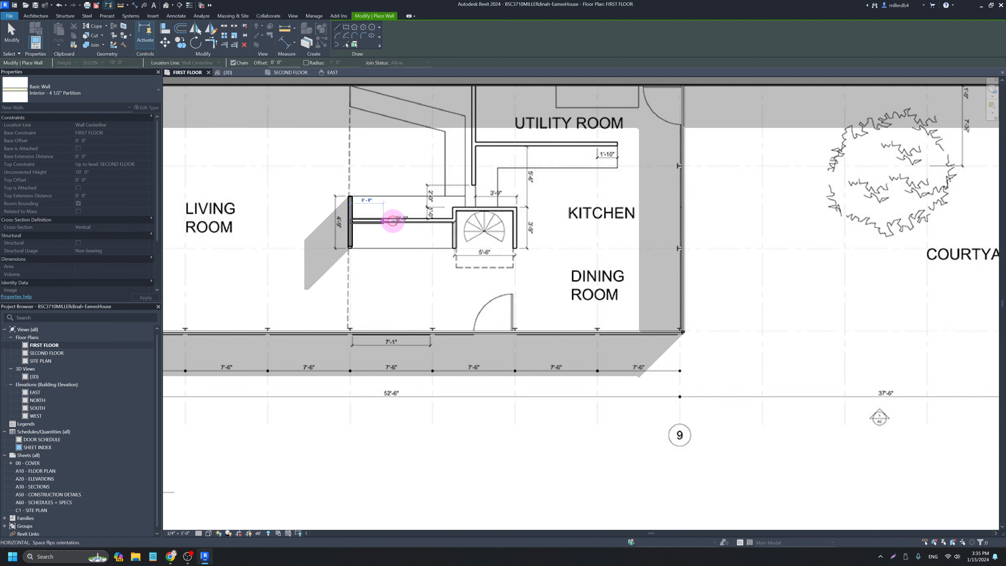
left_click(454, 221)
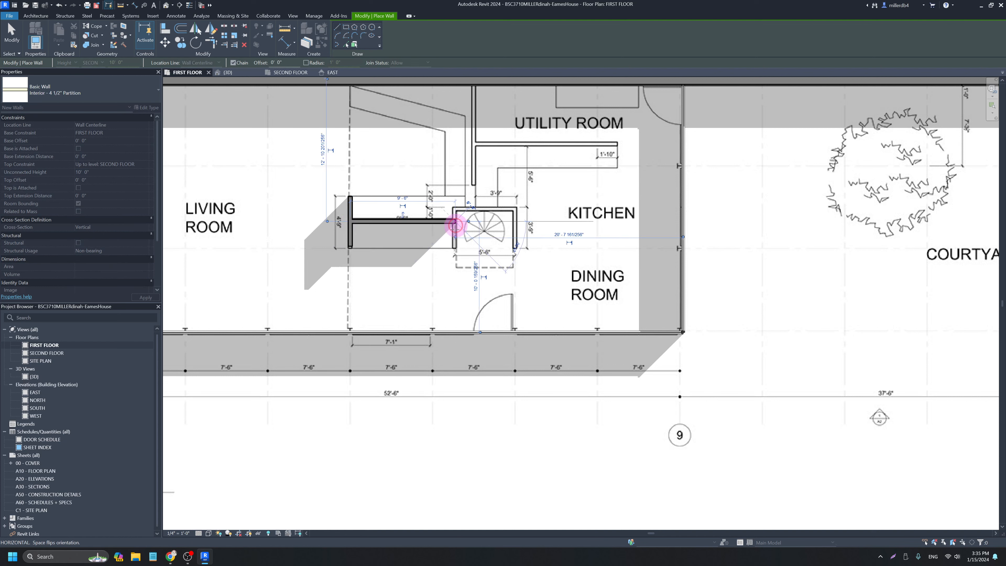
left_click(455, 246)
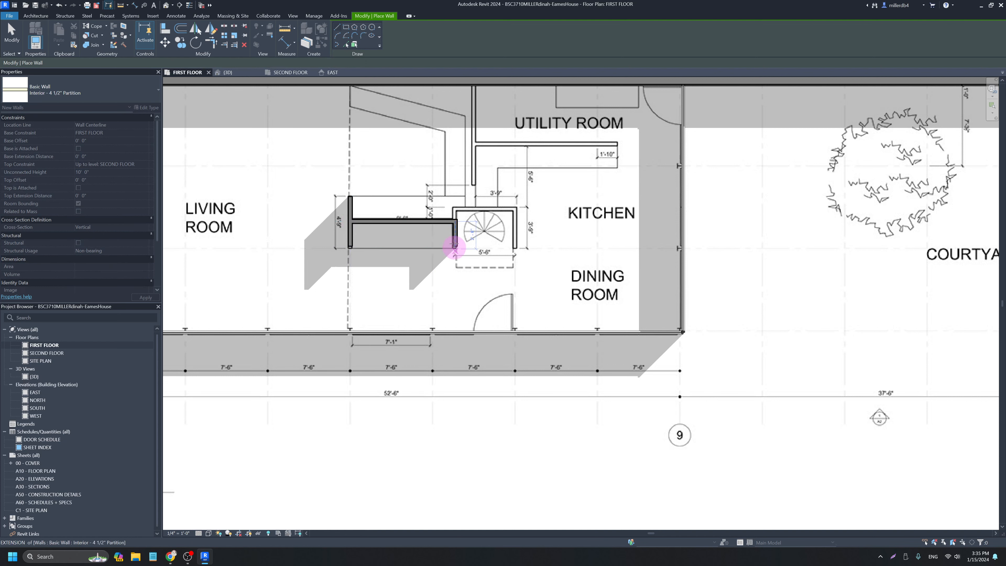
left_click(455, 221)
left_click(455, 209)
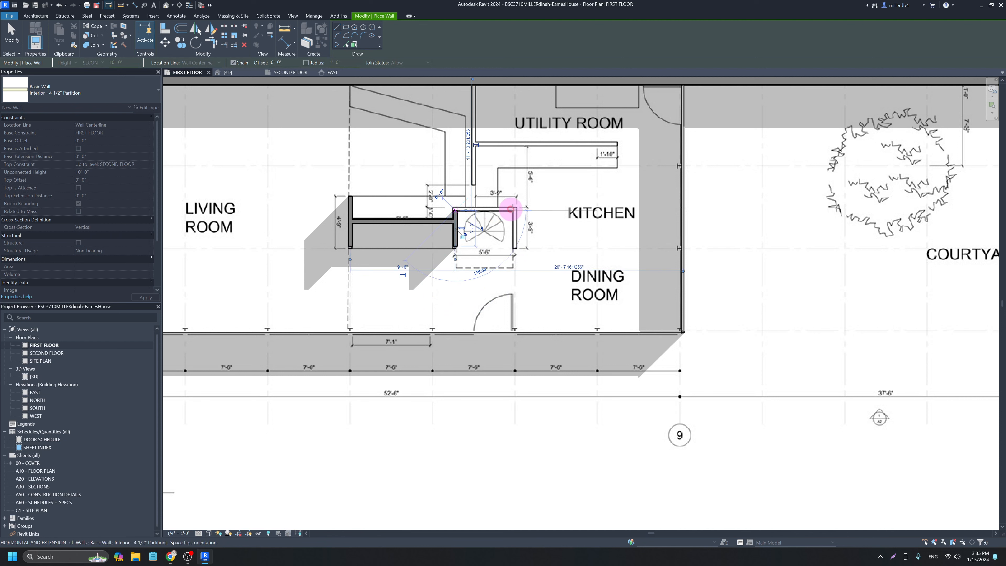
left_click(515, 209)
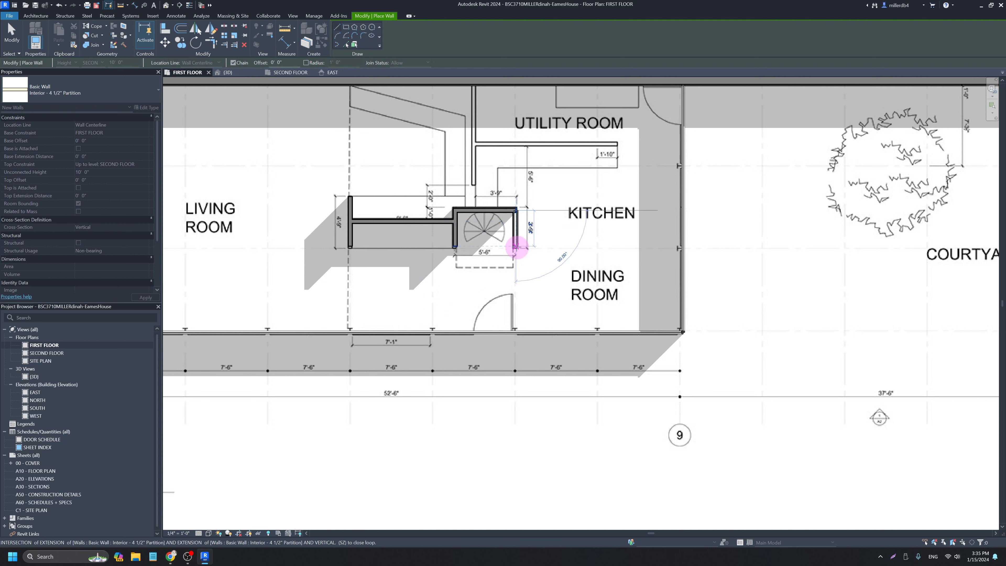
left_click(515, 246)
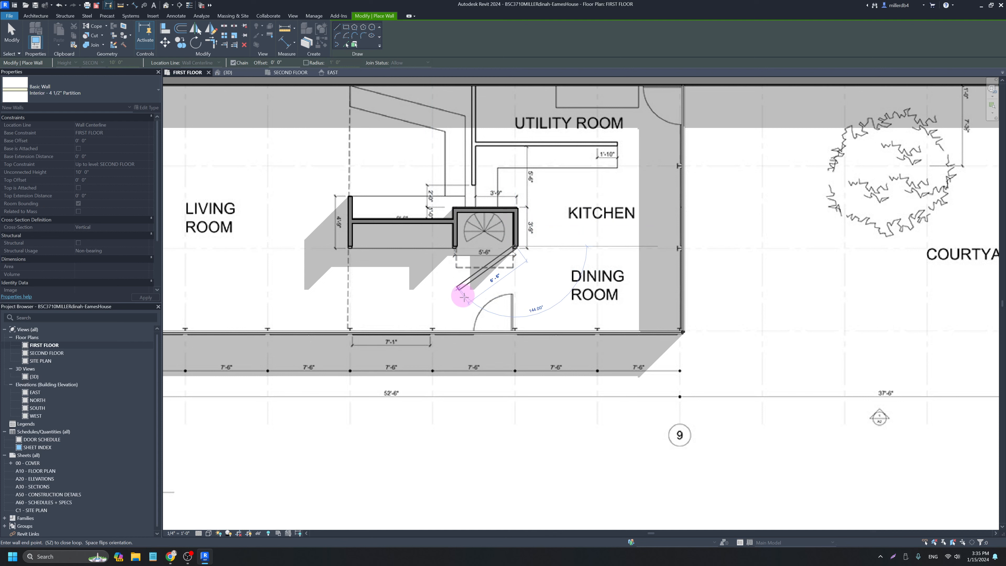
key("Escape")
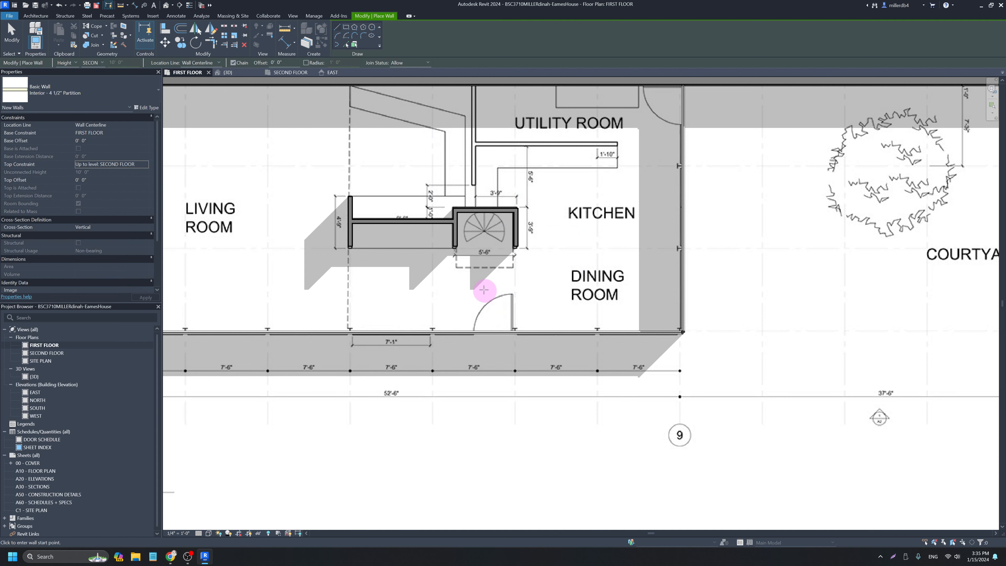
Add the utility-room partitions: one vertical wall down to the counter and one horizontal wall across.
scroll(484, 290, "down", 2)
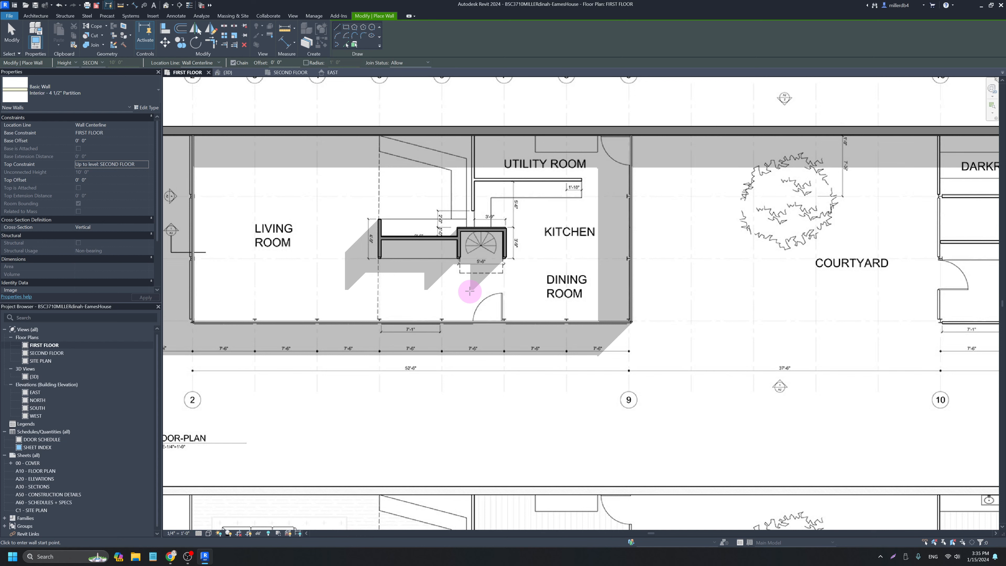
scroll(469, 292, "down", 3)
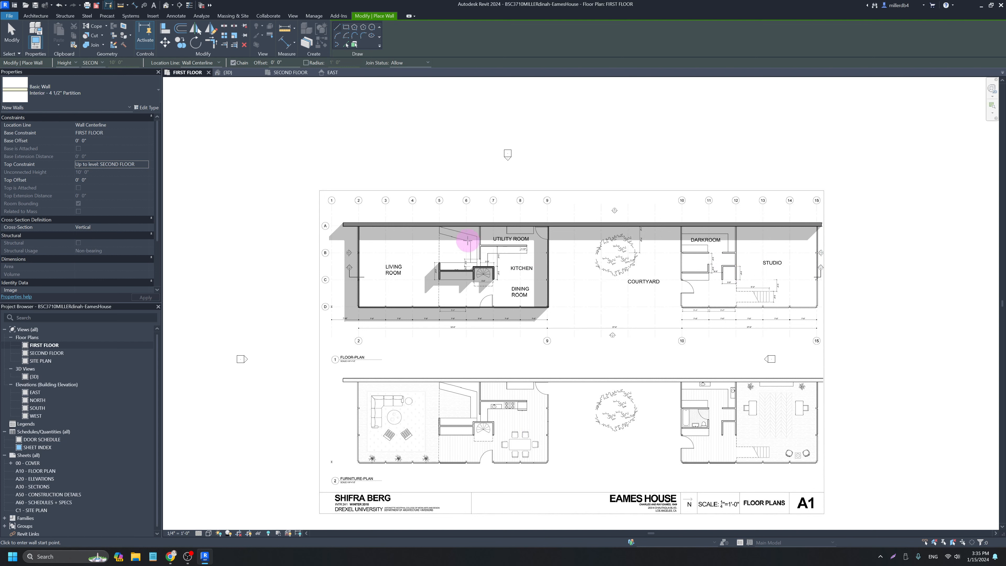
scroll(479, 225, "up", 5)
left_click(491, 203)
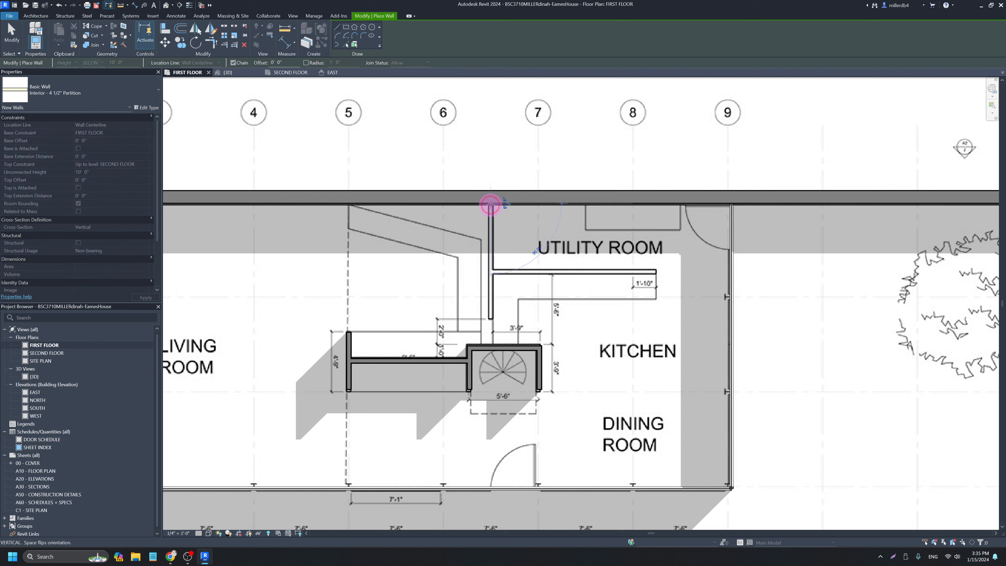
left_click(491, 319)
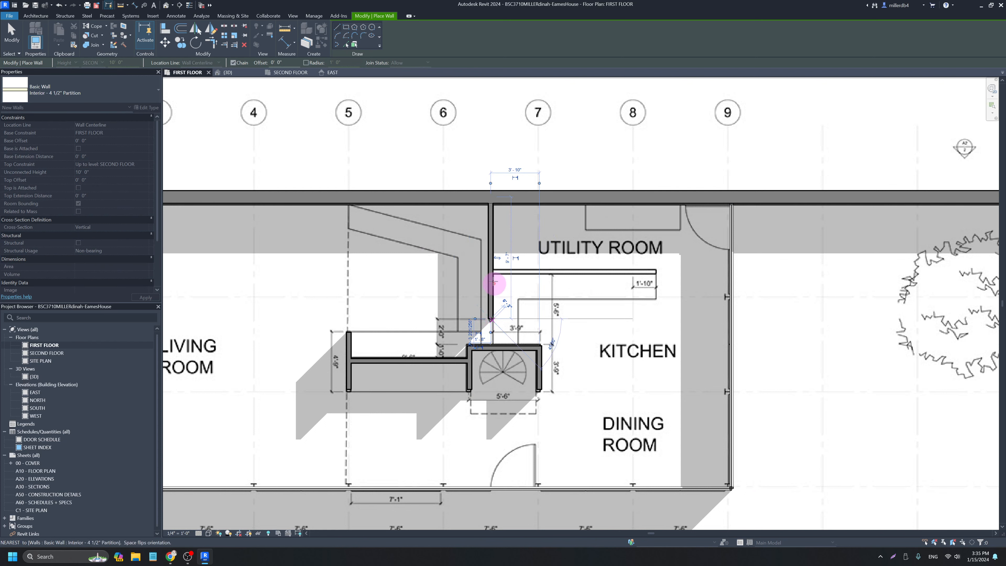
key("Escape")
left_click(491, 271)
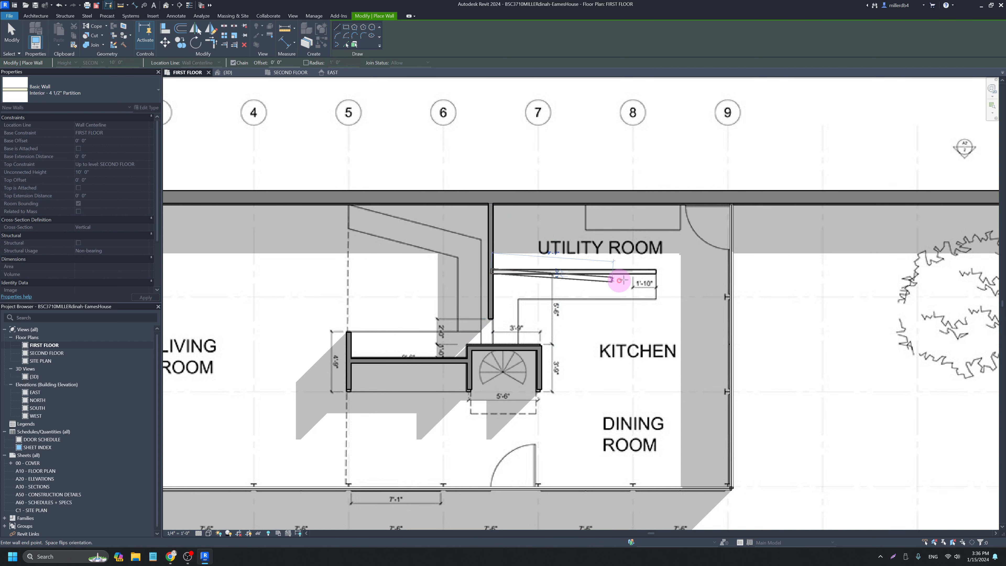
left_click(656, 271)
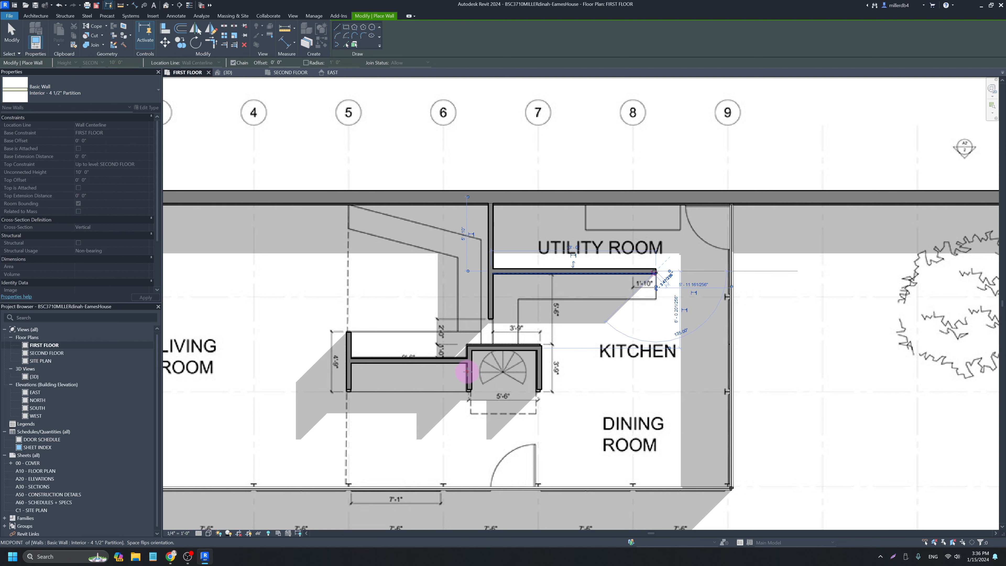
key("Escape")
scroll(613, 361, "down", 4)
middle_click_drag(620, 391, 541, 370)
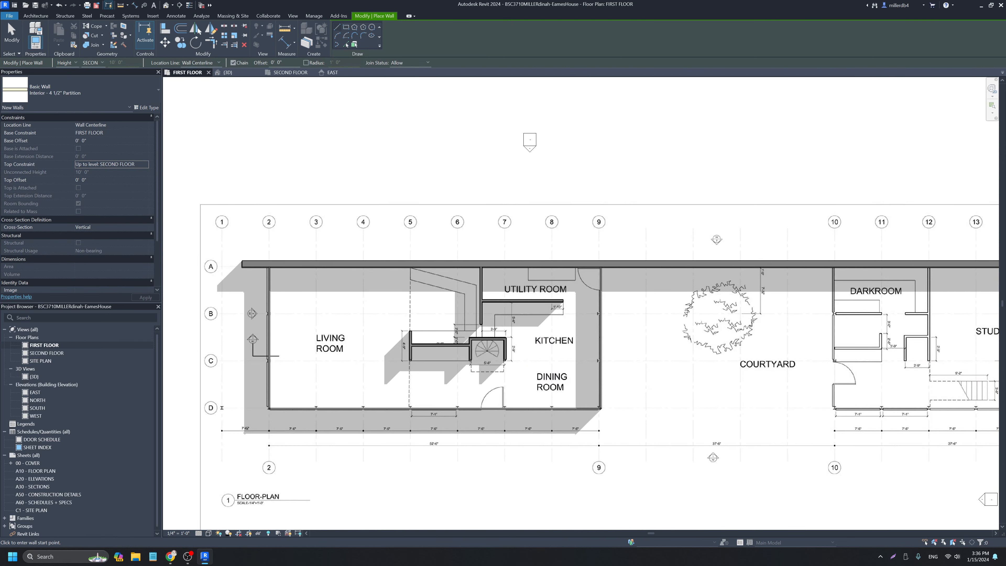